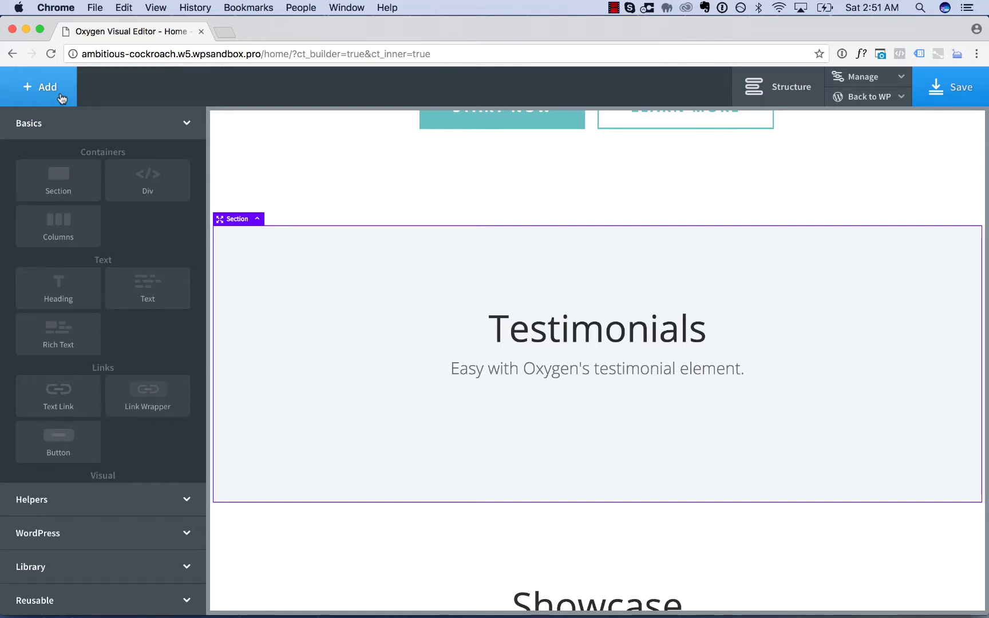
- Insert a Testimonial helper element into the Testimonials section under its subtitle
click(47, 508)
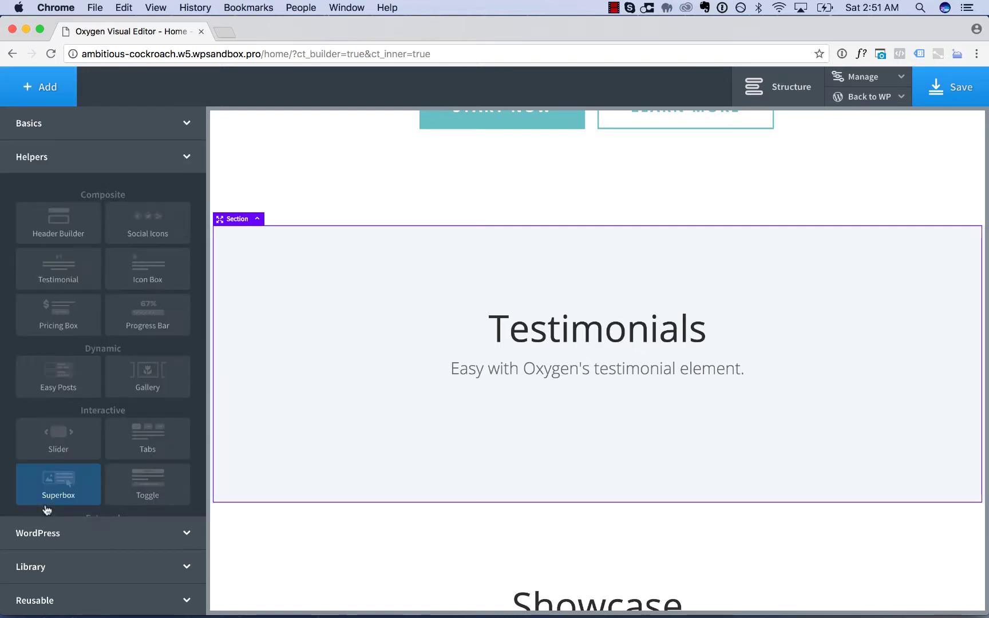
click(56, 269)
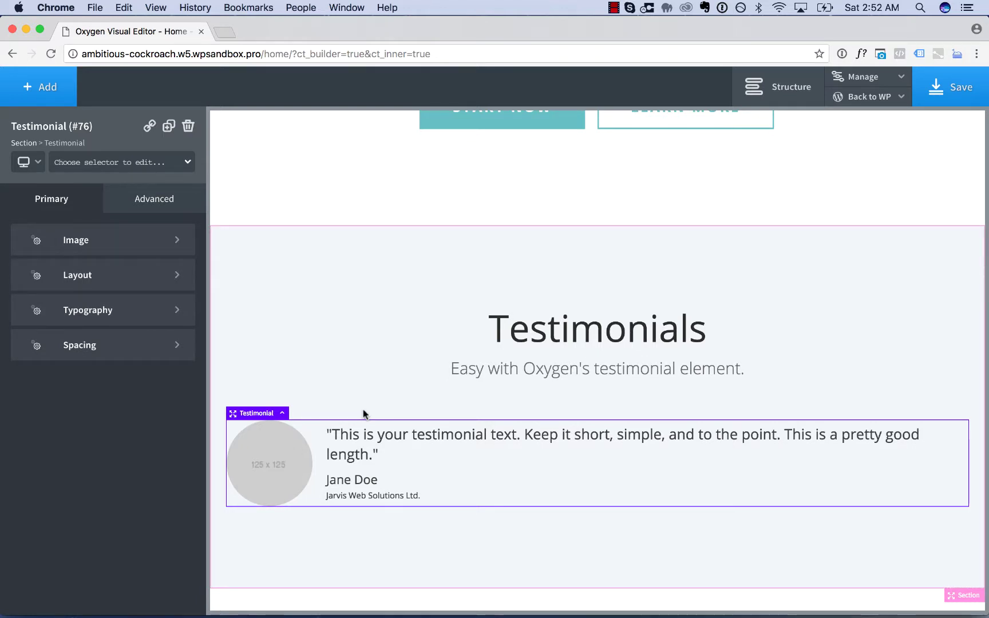
- Create the class my-testimonial on the new testimonial element
scroll(363, 411, down, 2)
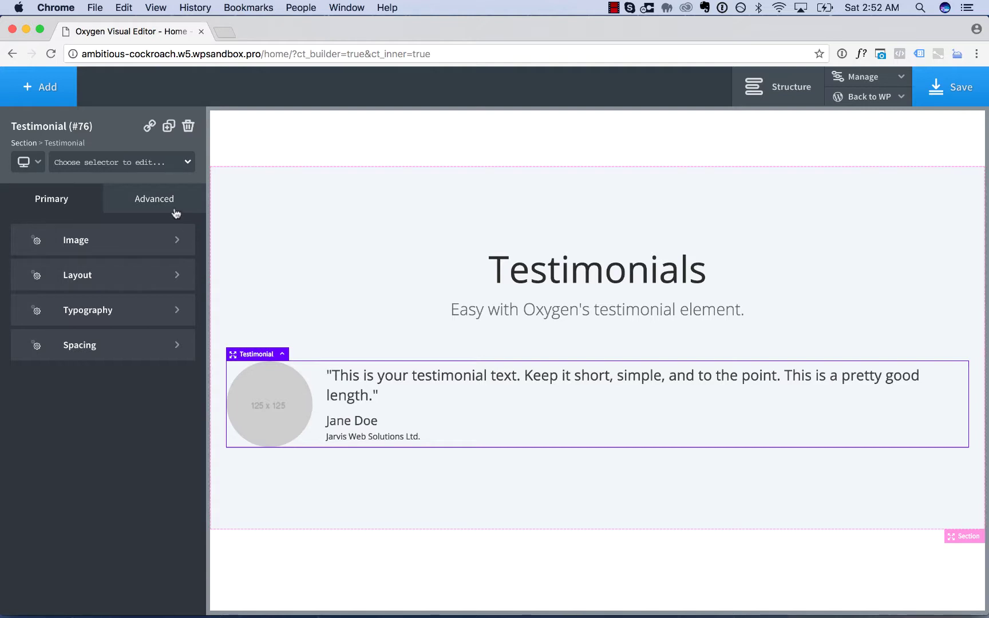
click(114, 164)
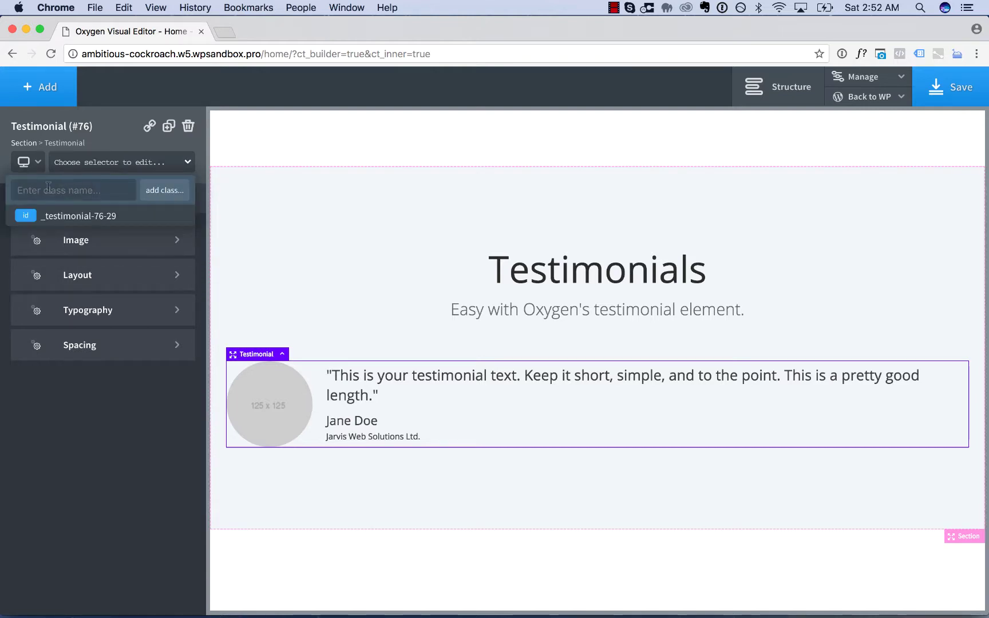
text(my-te)
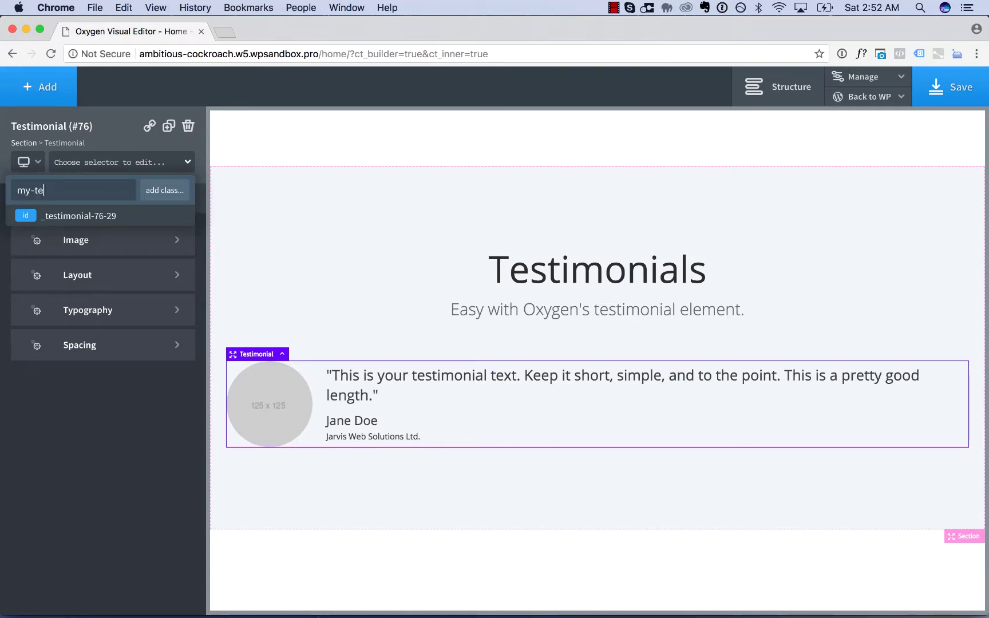
text(stimonial)
key(Return)
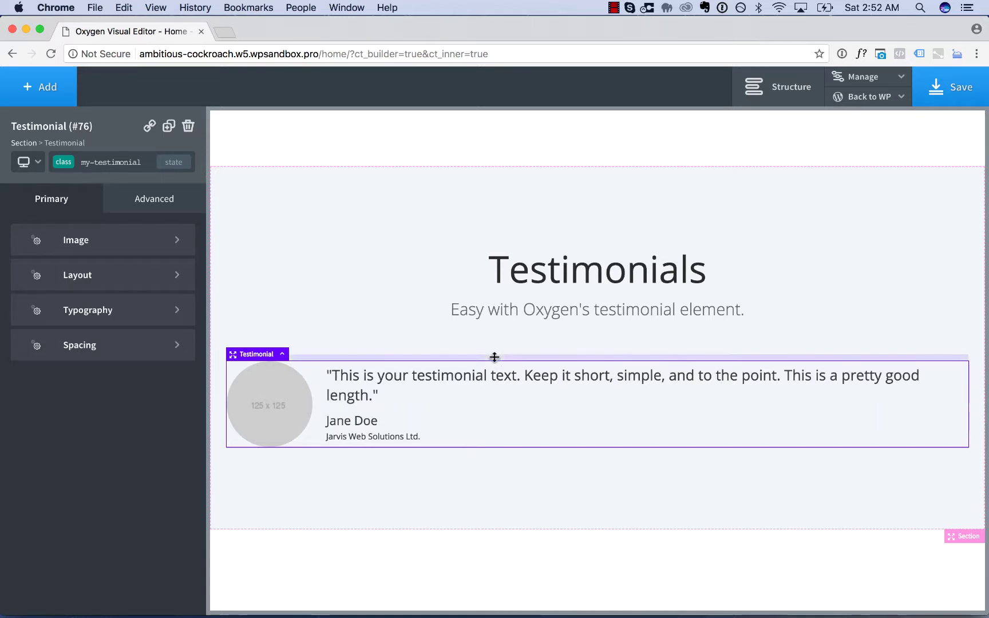
- Add a Columns element below the testimonial with the 33 33 33 three-column layout
click(40, 96)
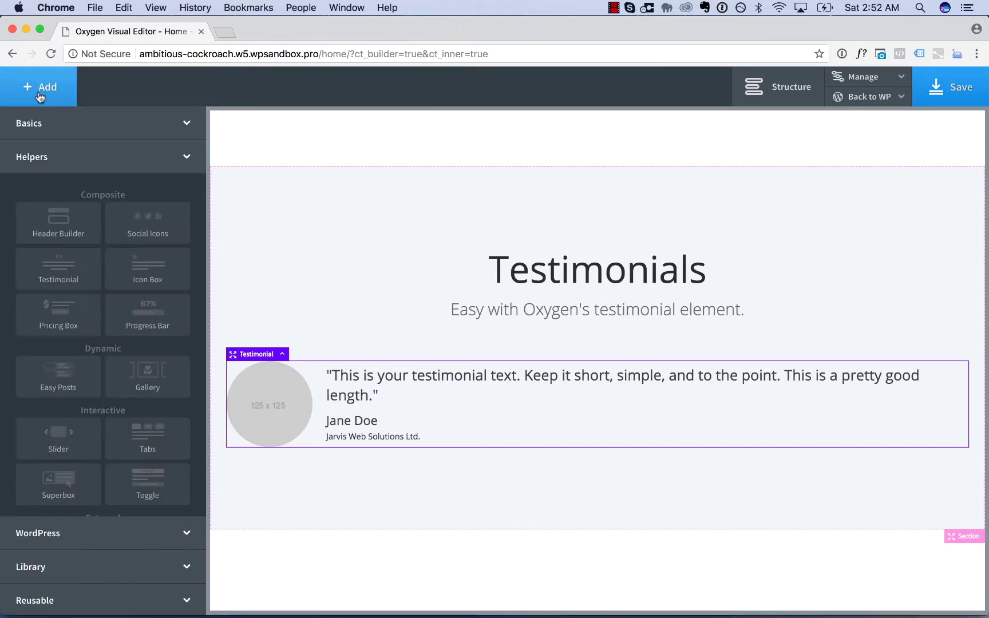
click(45, 130)
click(61, 221)
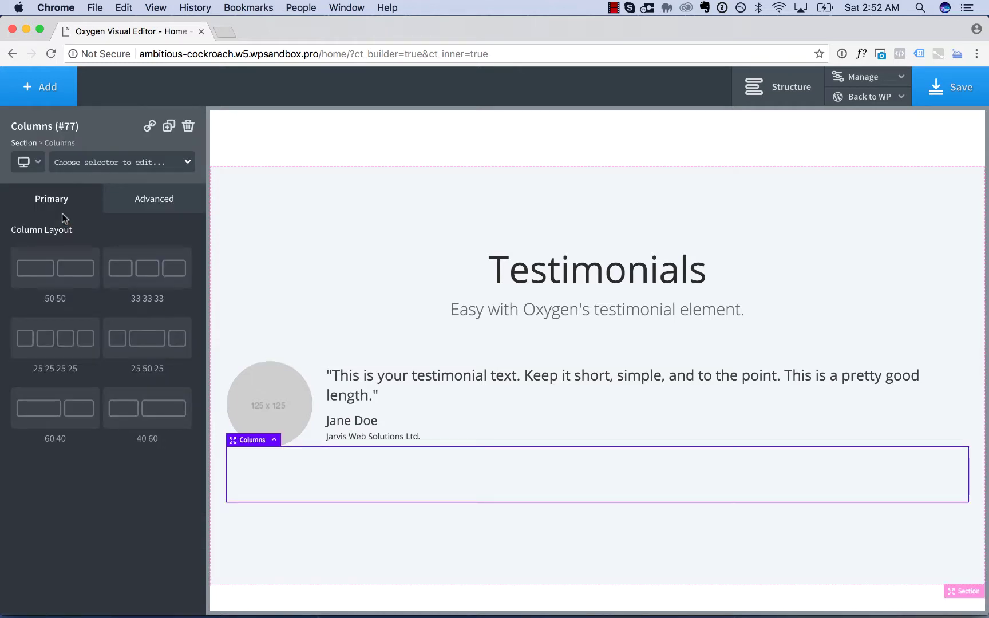
click(175, 279)
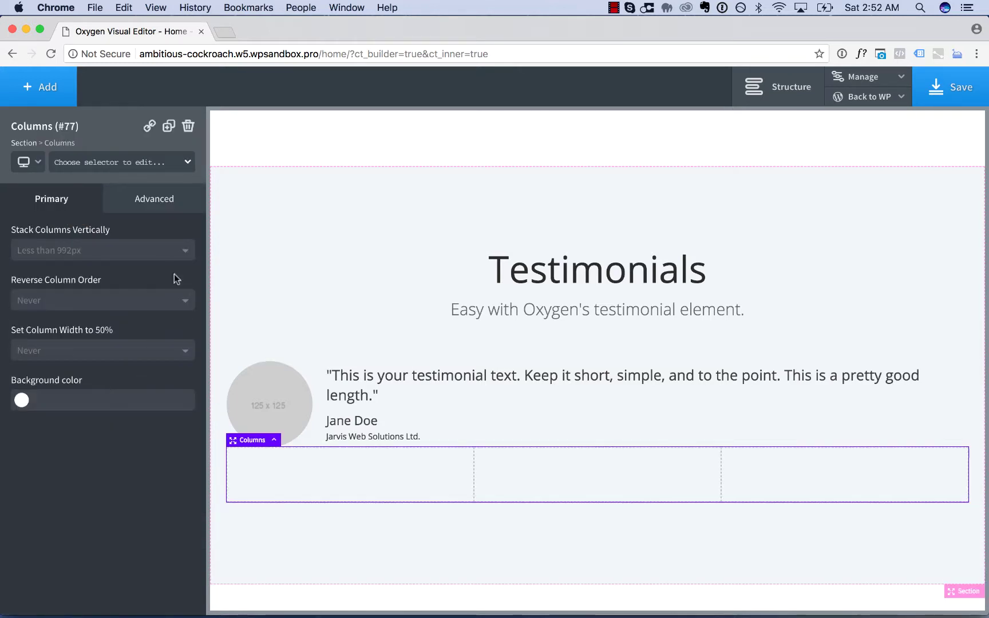
- Move the testimonial into column one and duplicated copies into columns two and three
click(383, 385)
drag(399, 382, 363, 461)
click(169, 126)
scroll(330, 395, down, 3)
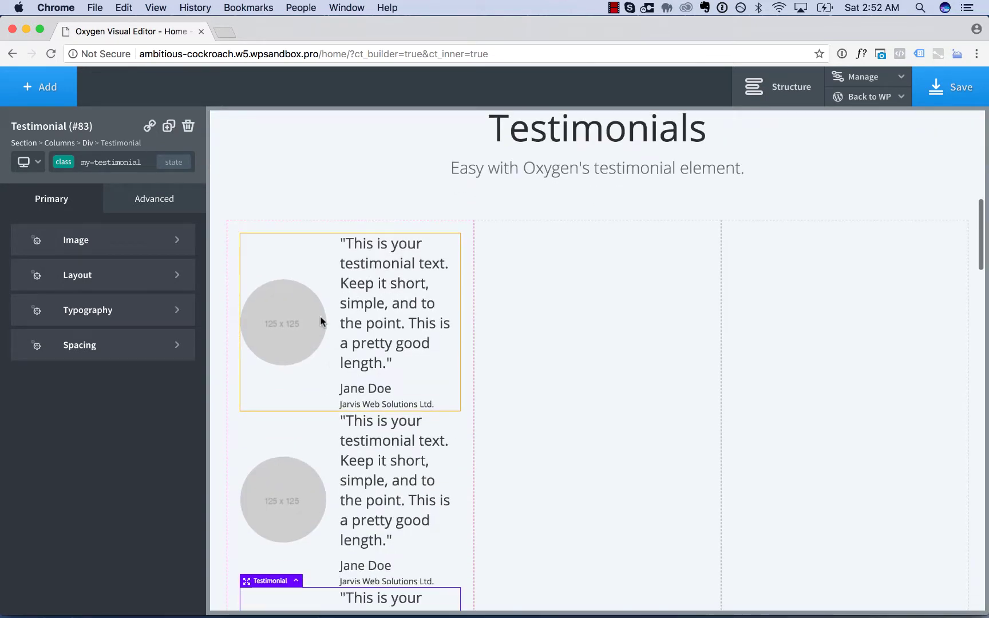
drag(298, 320, 607, 325)
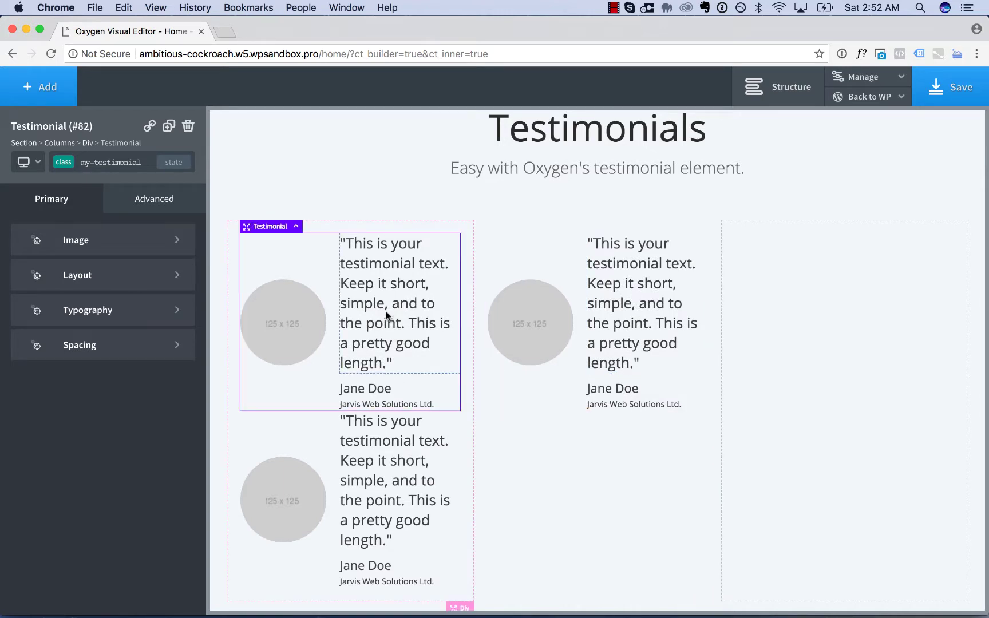
drag(439, 306, 814, 322)
scroll(645, 464, up, 1)
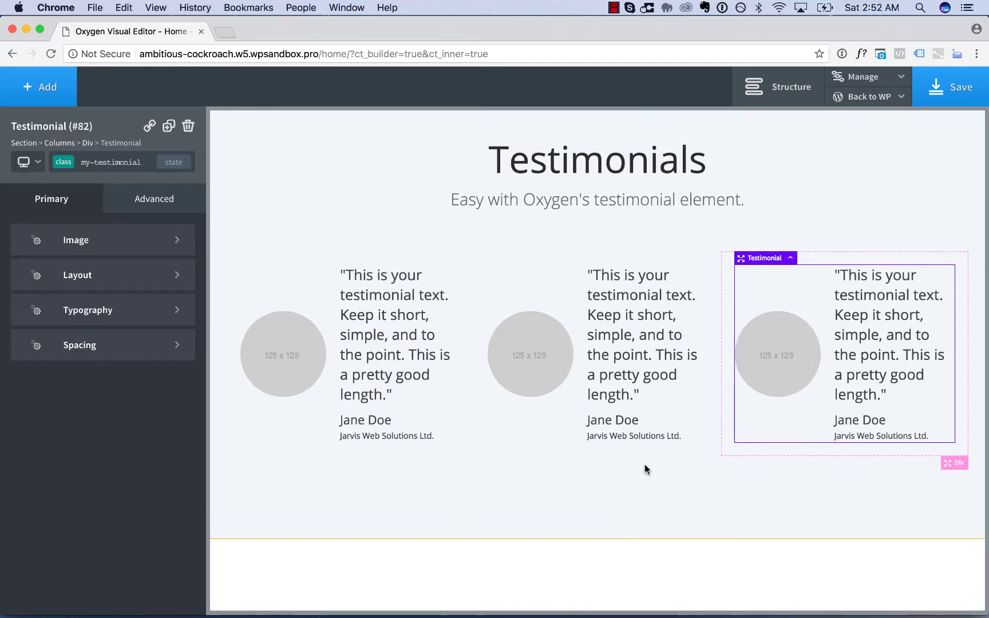
scroll(644, 465, up, 1)
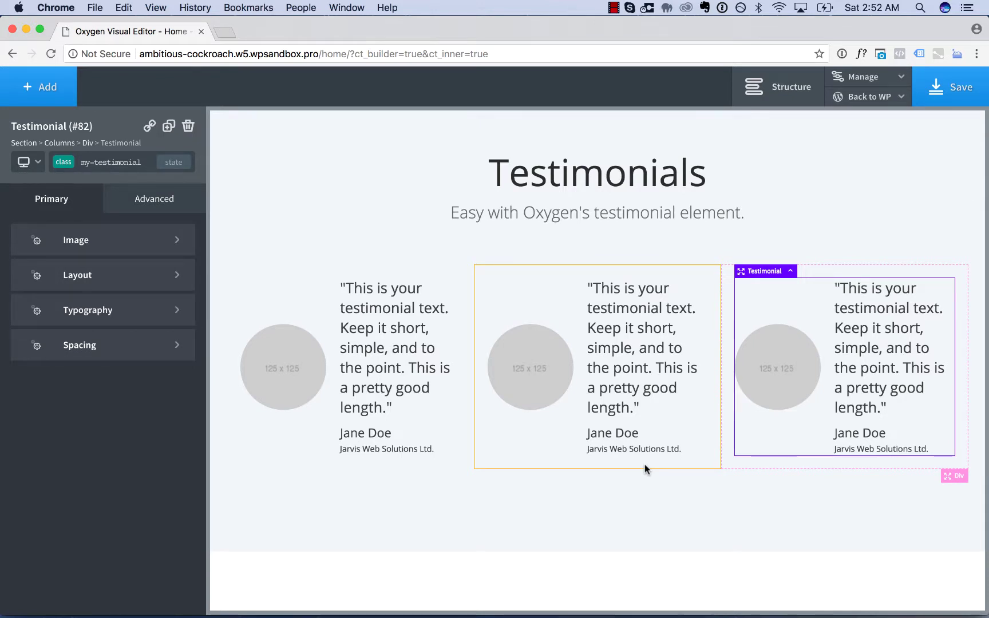
- Choose the headshot photo from the media library as the first testimonial's image
click(373, 309)
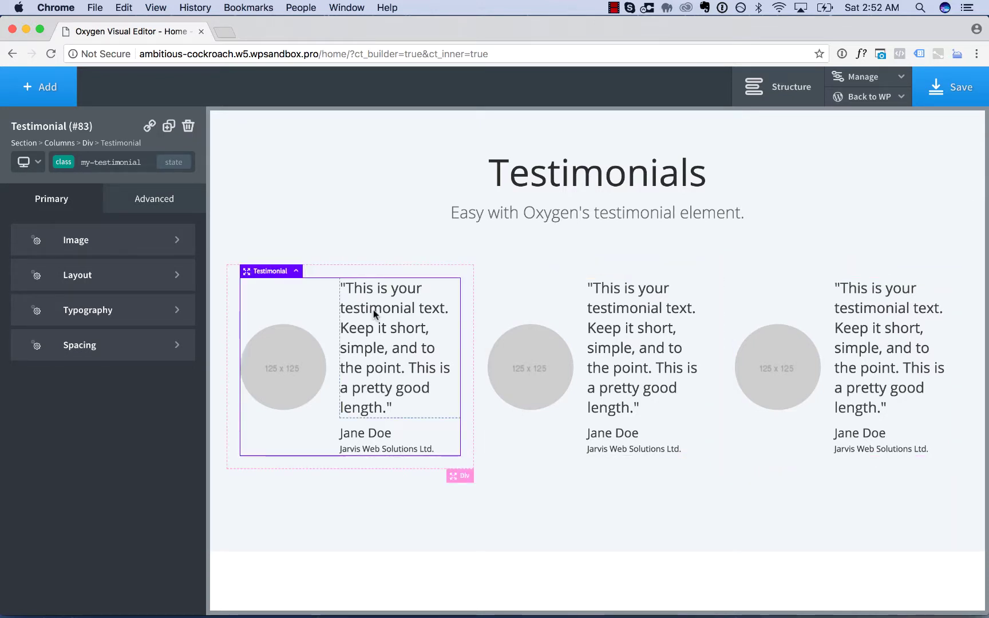
click(65, 238)
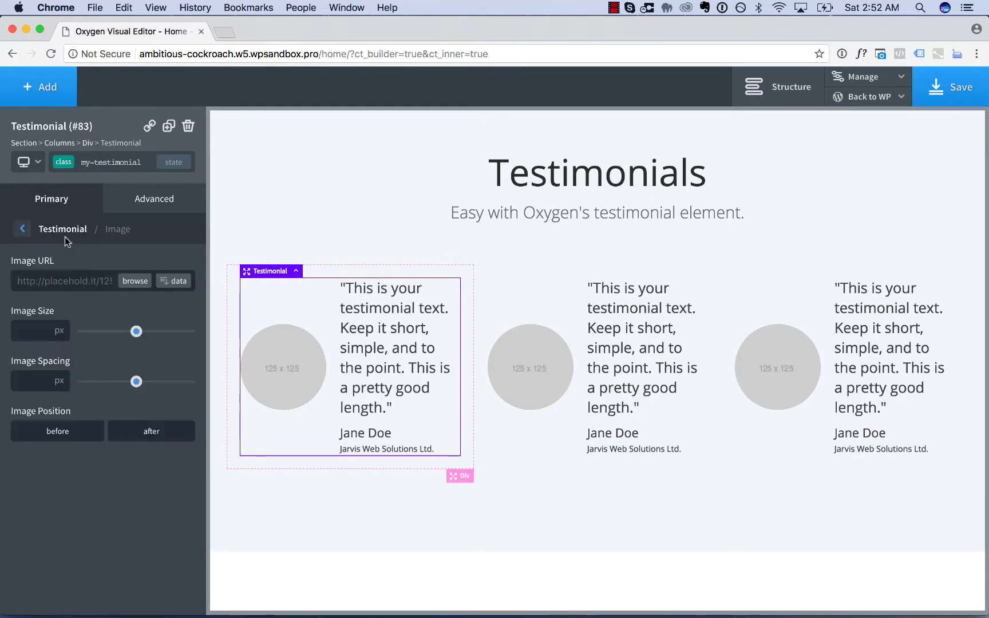
click(135, 281)
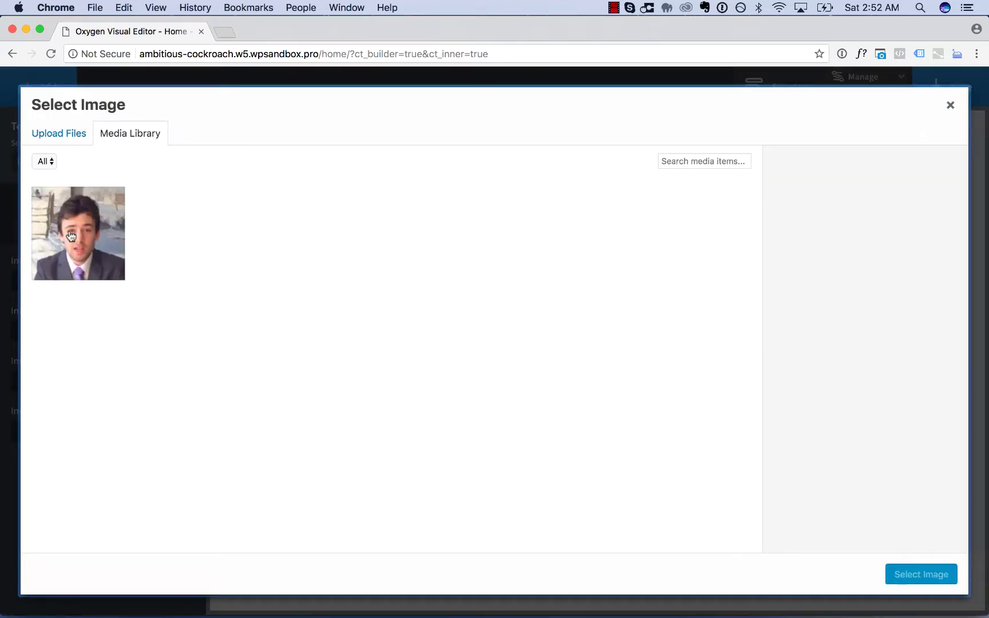
click(68, 233)
click(947, 580)
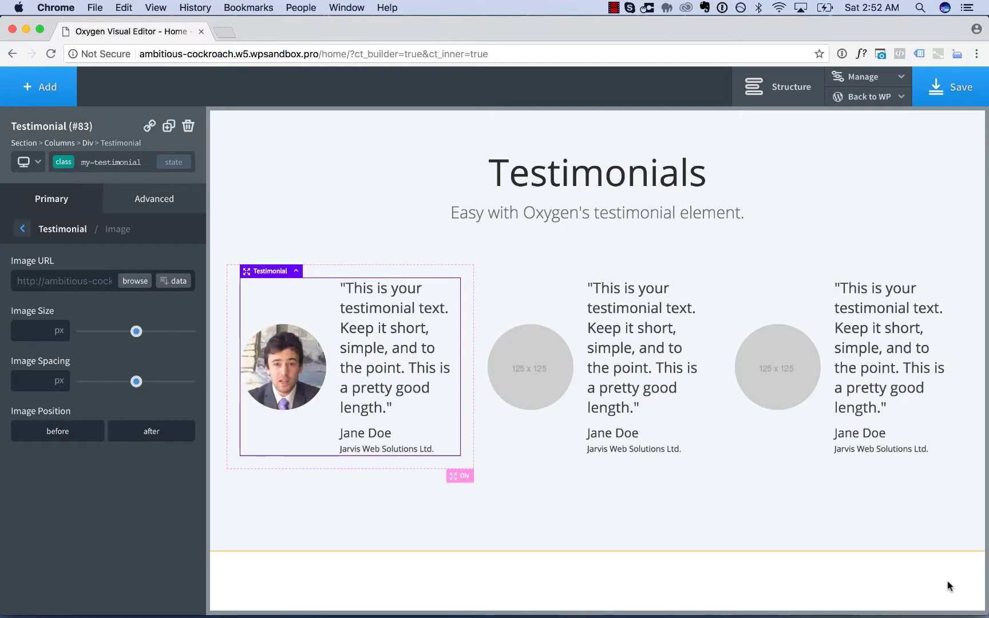
- Set image size 125 px, spacing 25 px, and position the image before the text
drag(136, 331, 111, 338)
drag(137, 382, 108, 387)
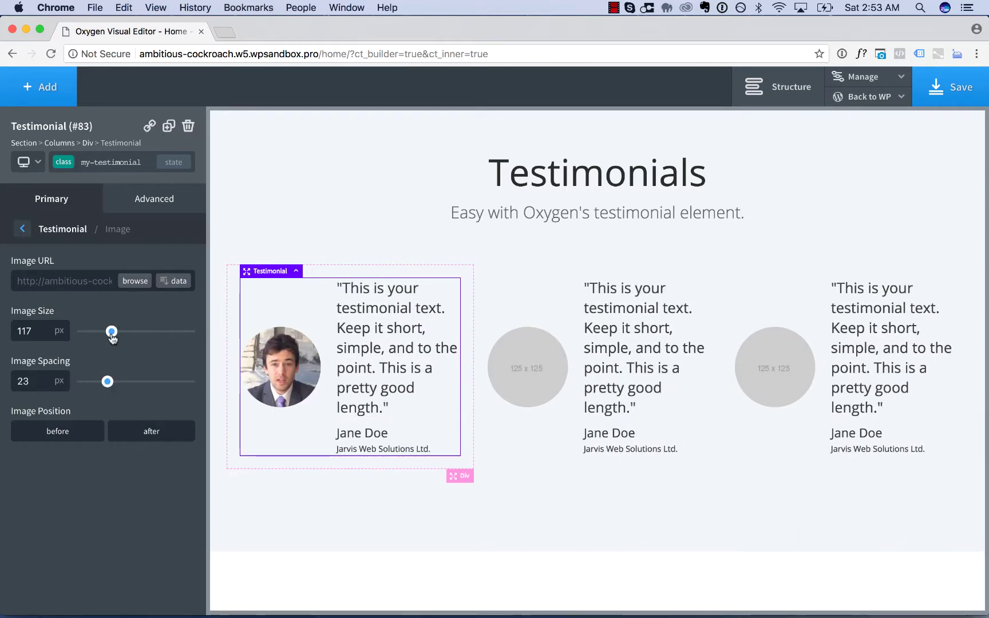
drag(112, 337, 117, 338)
drag(107, 385, 109, 383)
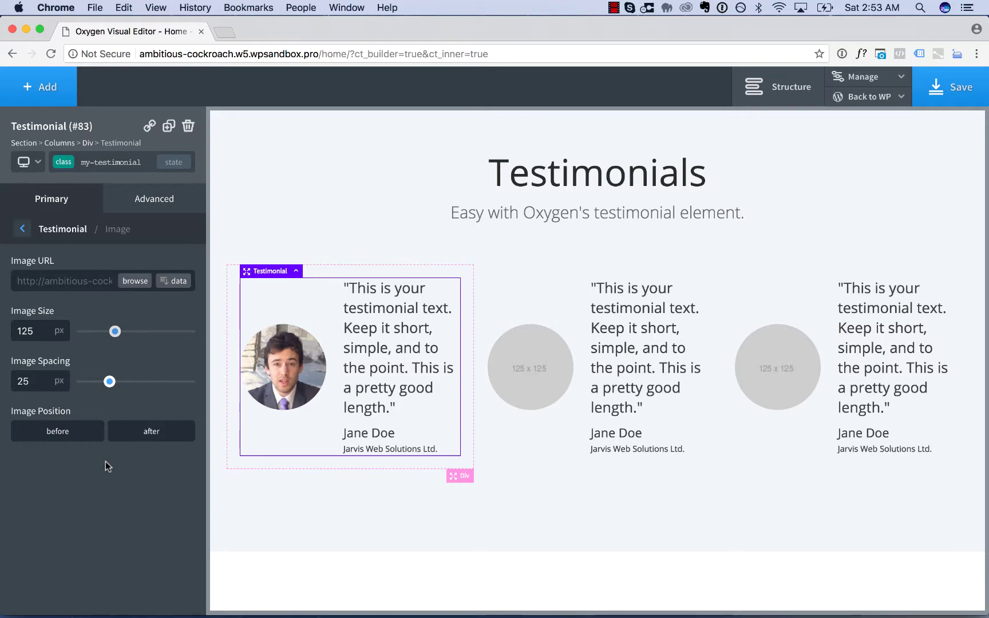
click(64, 431)
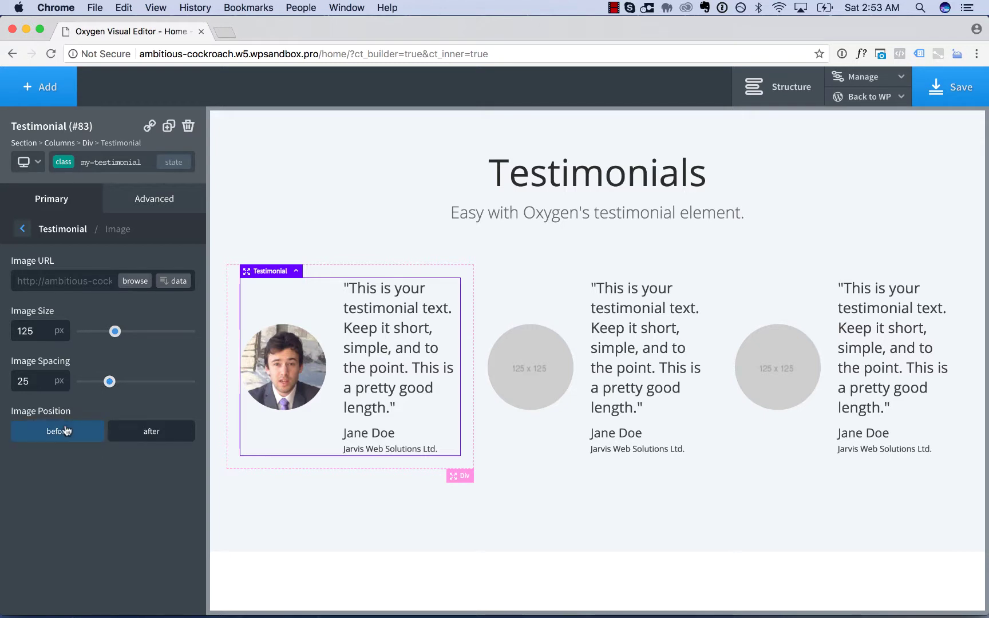
click(134, 433)
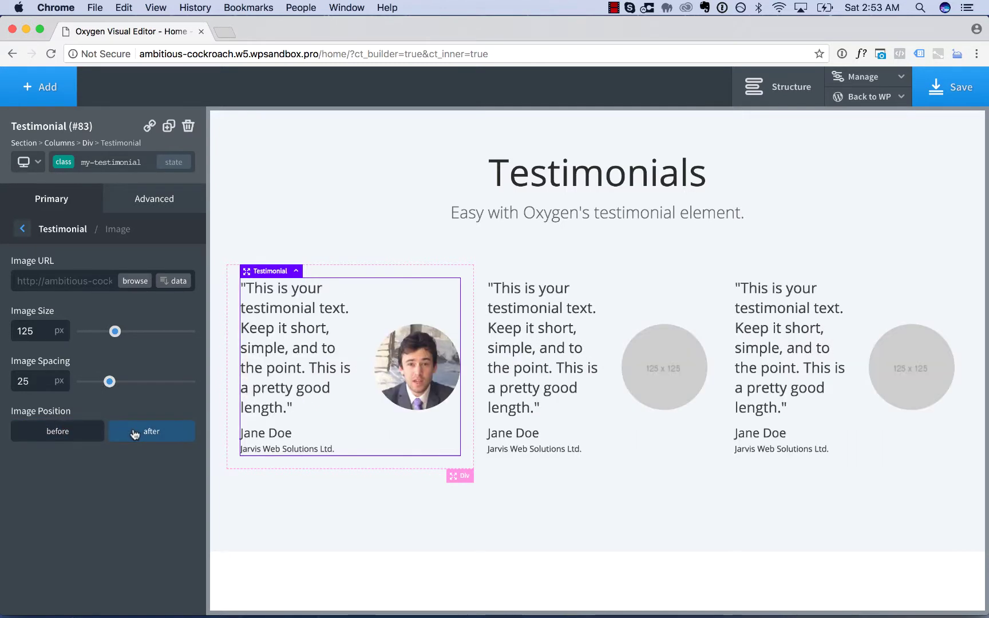
click(39, 434)
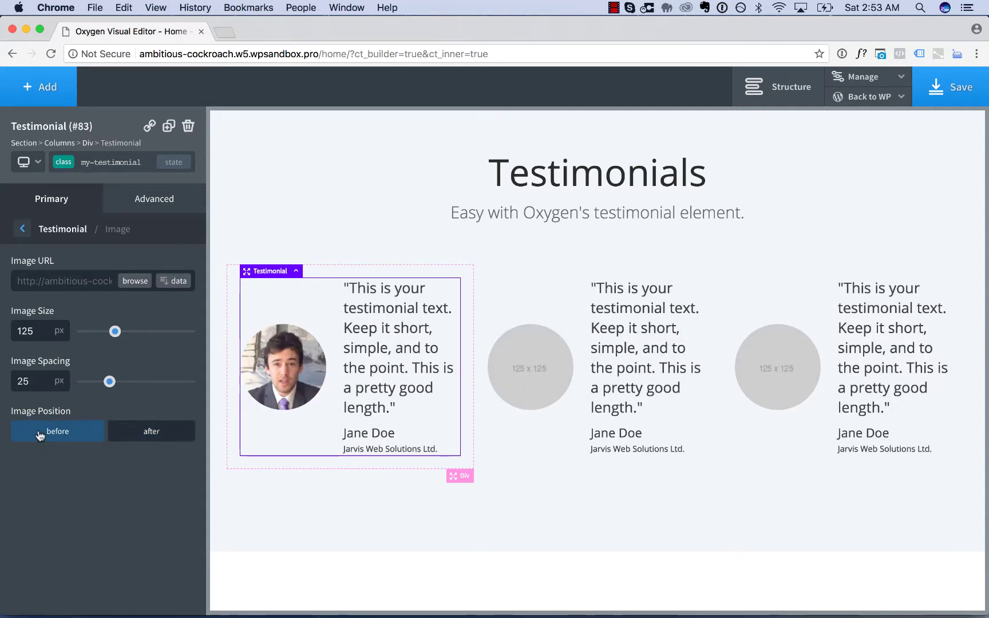
- Switch the testimonial layout to vertical and set Content Alignment to center
click(58, 232)
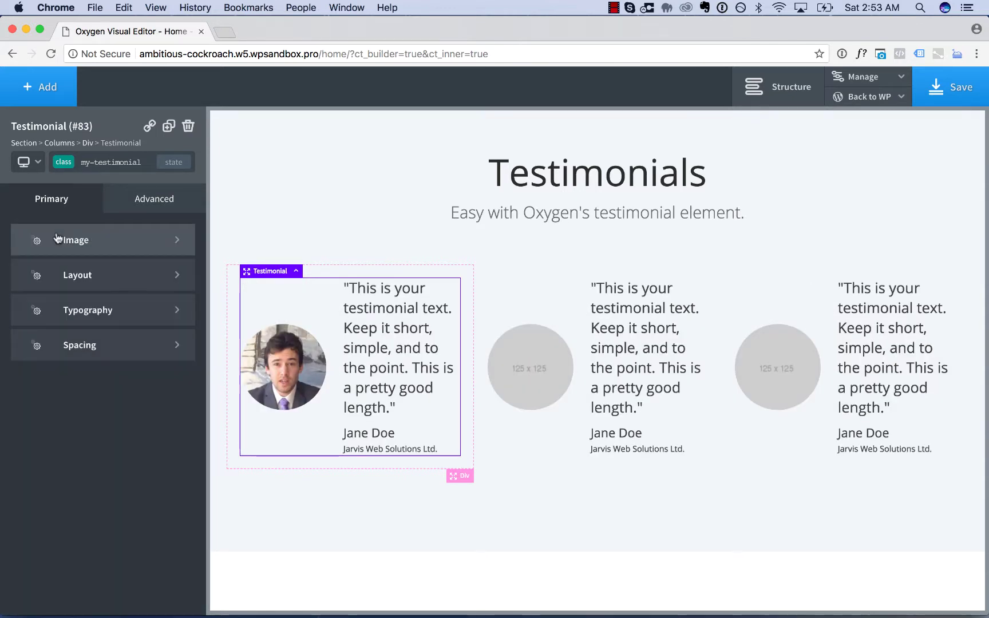
click(75, 275)
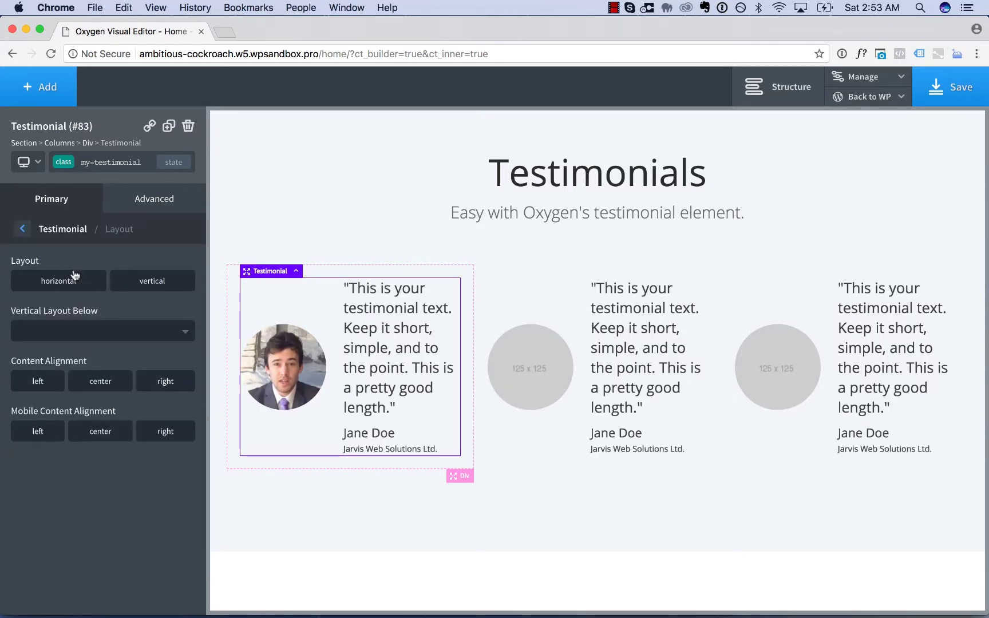
click(67, 282)
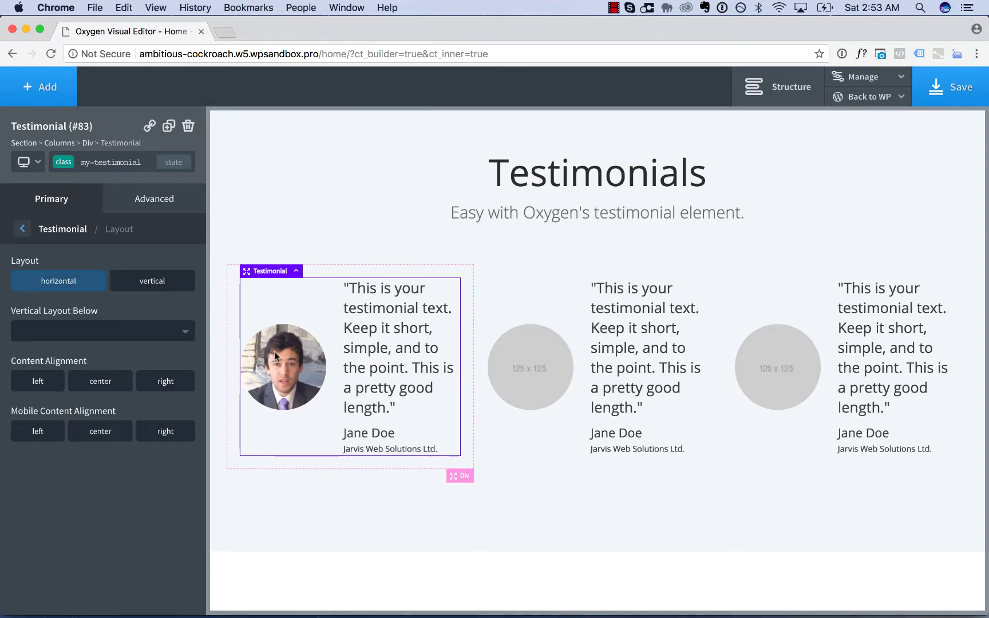
click(150, 281)
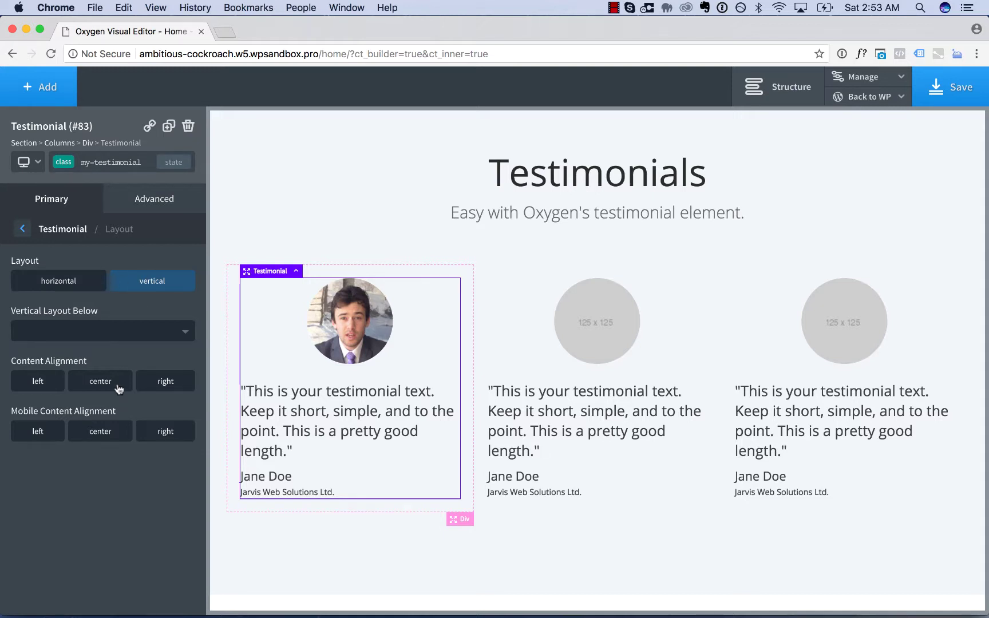
click(117, 385)
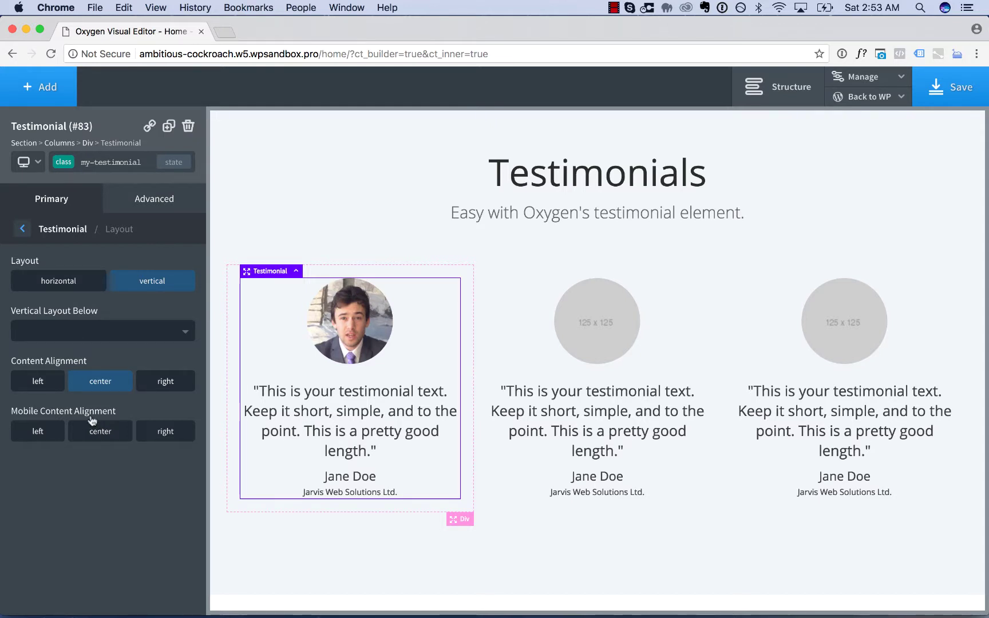
click(68, 229)
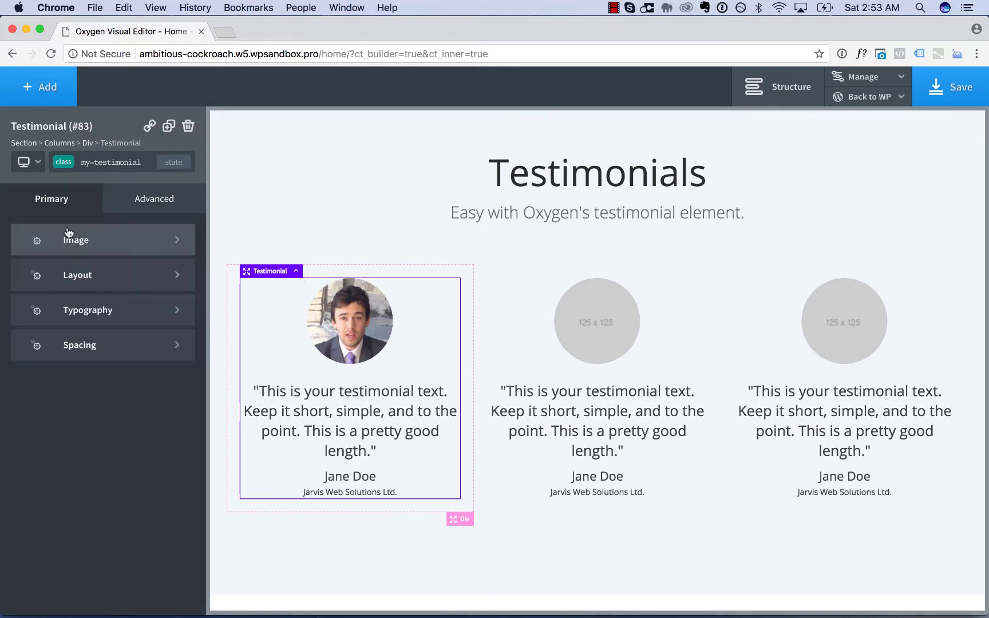
- Change the first card's quote to "Type in your testimonial text."
click(83, 311)
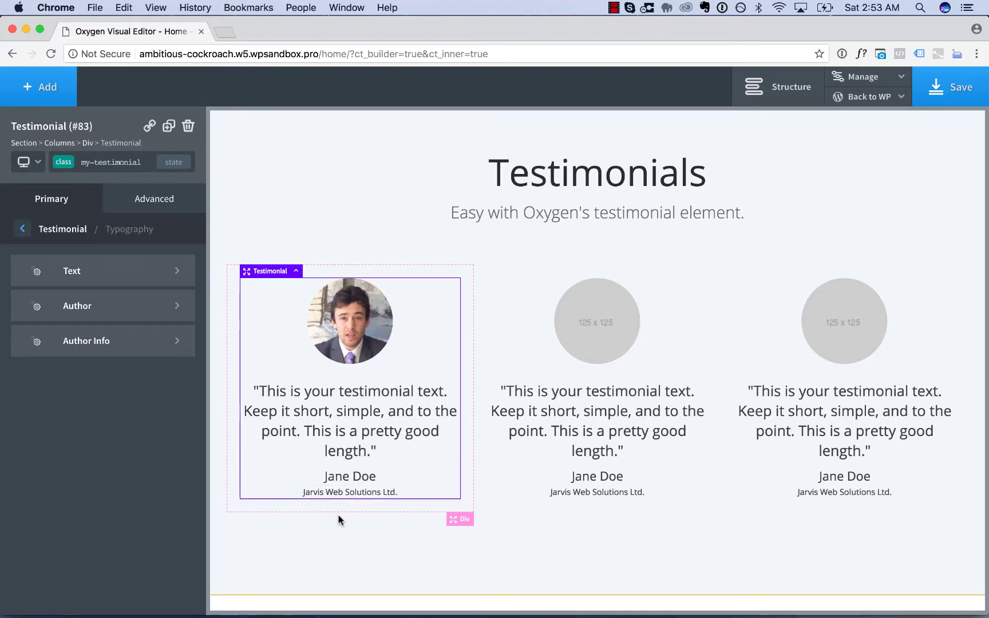
double_click(363, 407)
text("Typ)
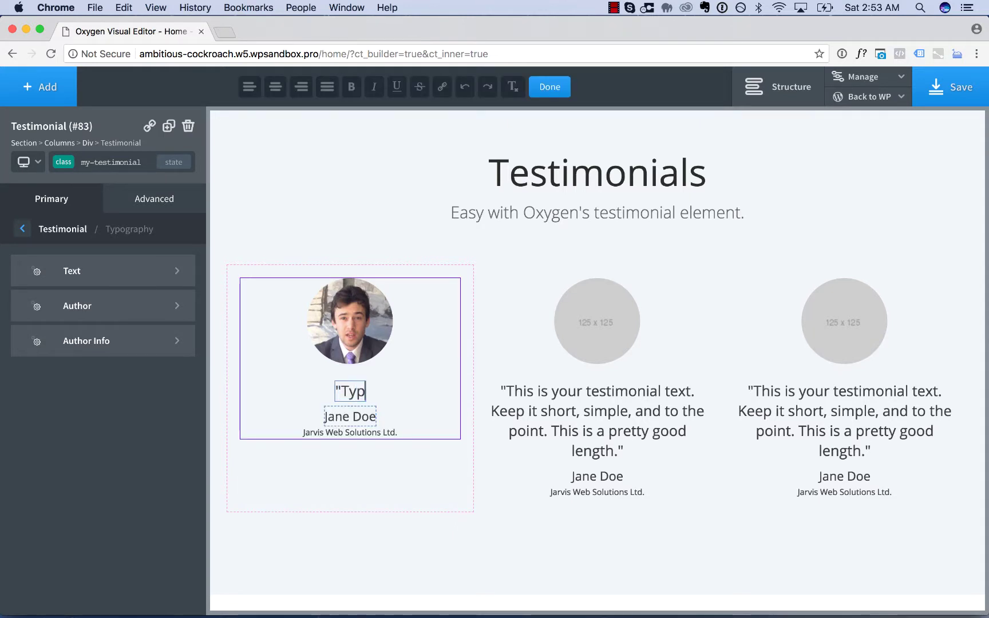
text(e in your testimonial text.")
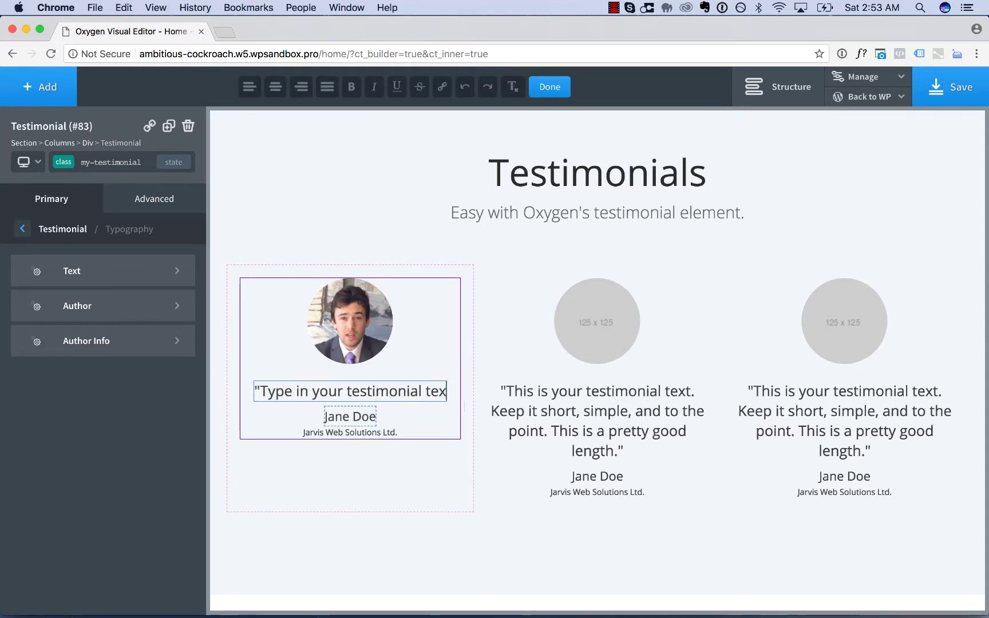
click(335, 413)
- Replace the first card's author name with a new name and delete the company line
double_click(338, 416)
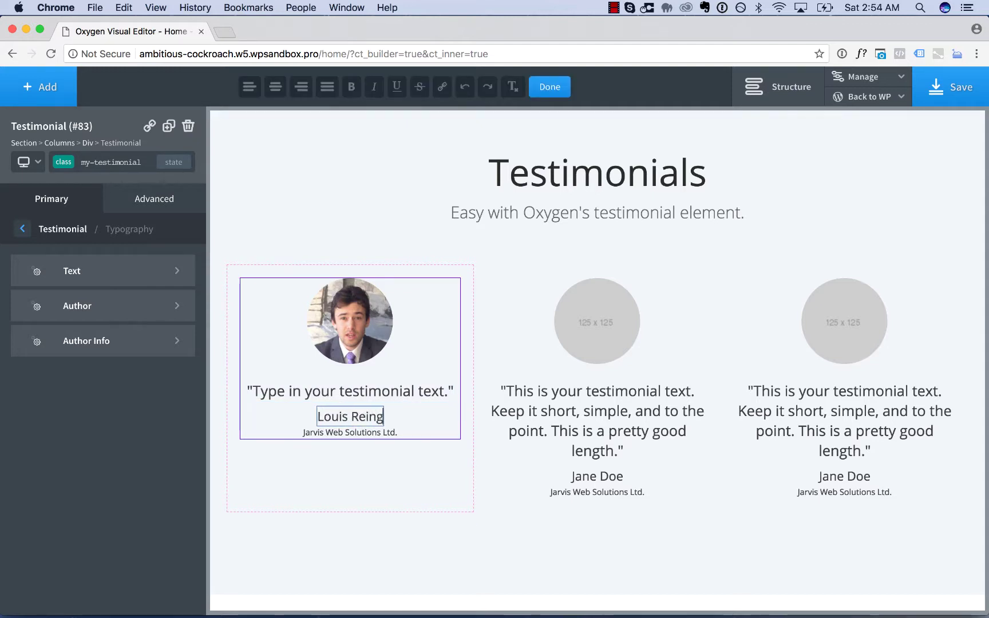
click(360, 433)
double_click(363, 431)
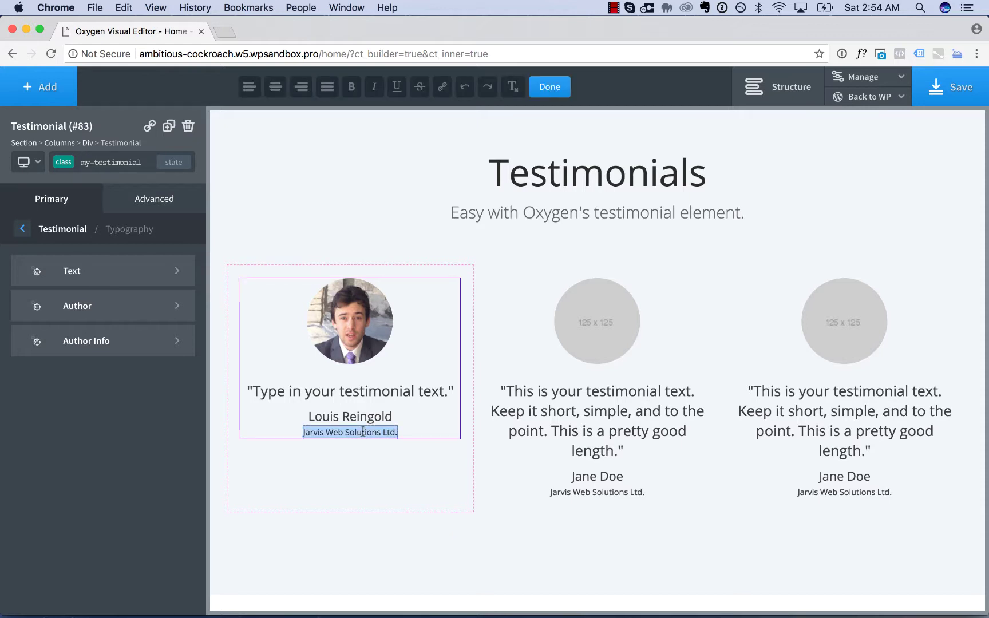
key(BackSpace)
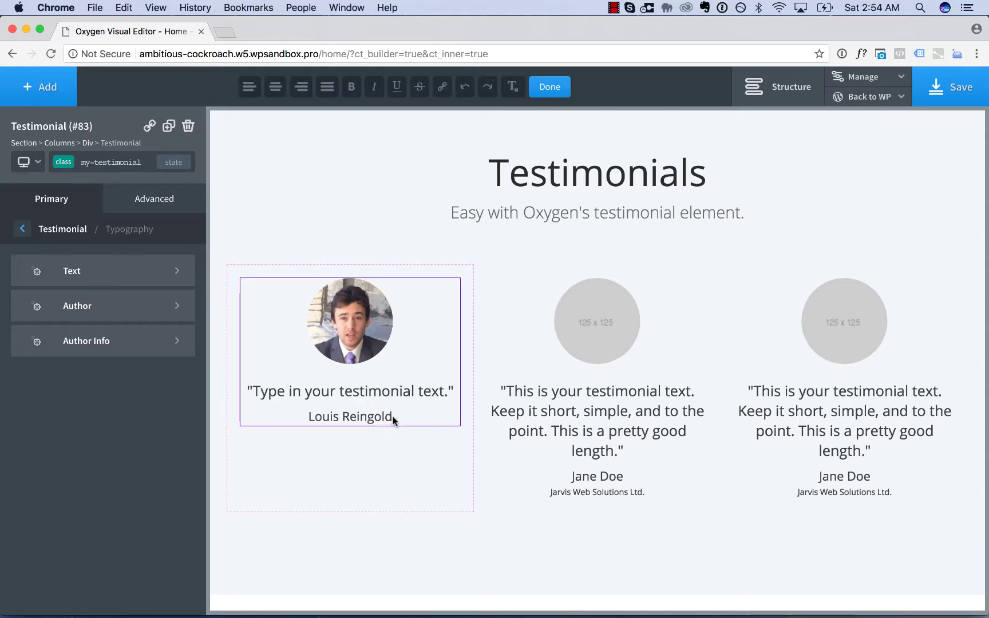
click(393, 420)
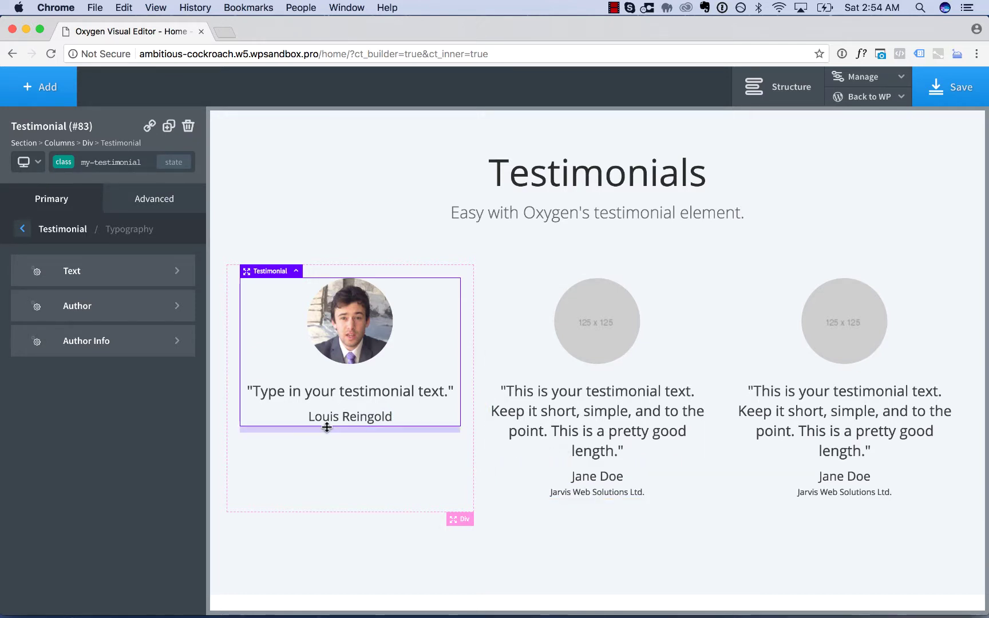
- Try Alegreya Sans on the testimonial text and set its font style to italic
click(120, 279)
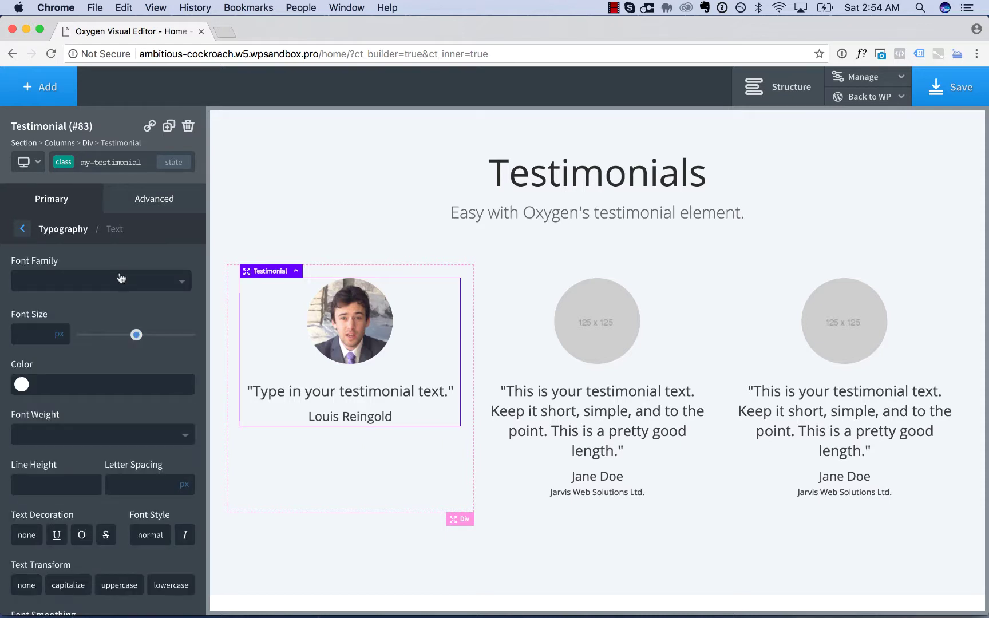
click(87, 278)
text(aleg)
click(86, 403)
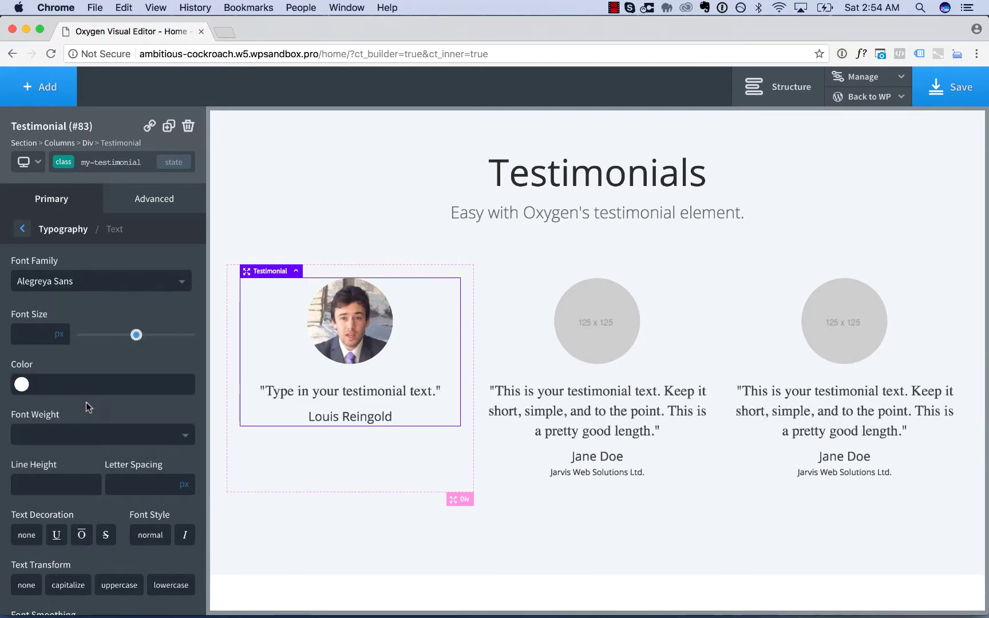
scroll(90, 422, down, 2)
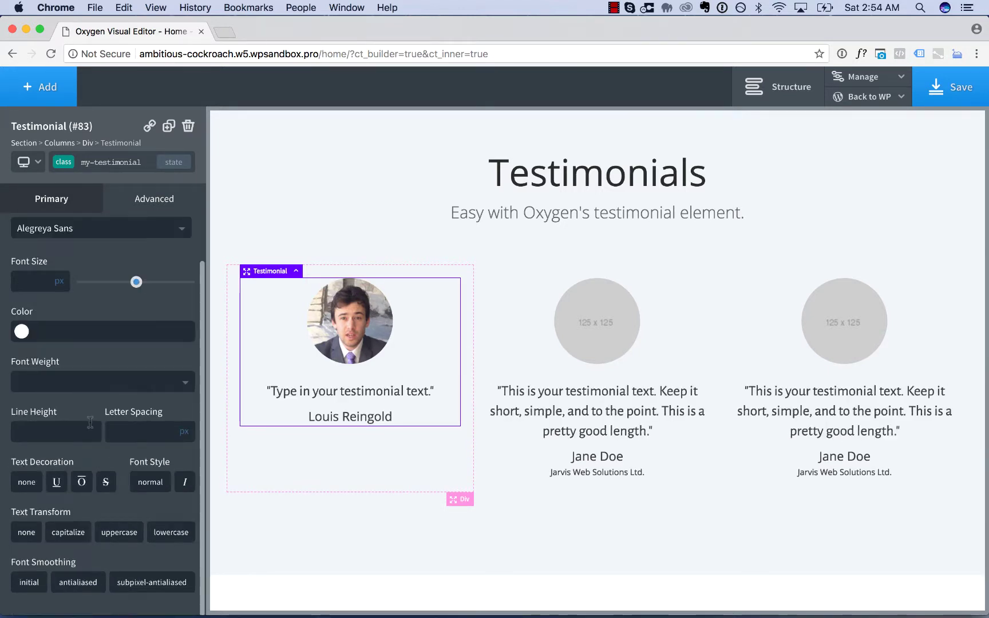
click(182, 482)
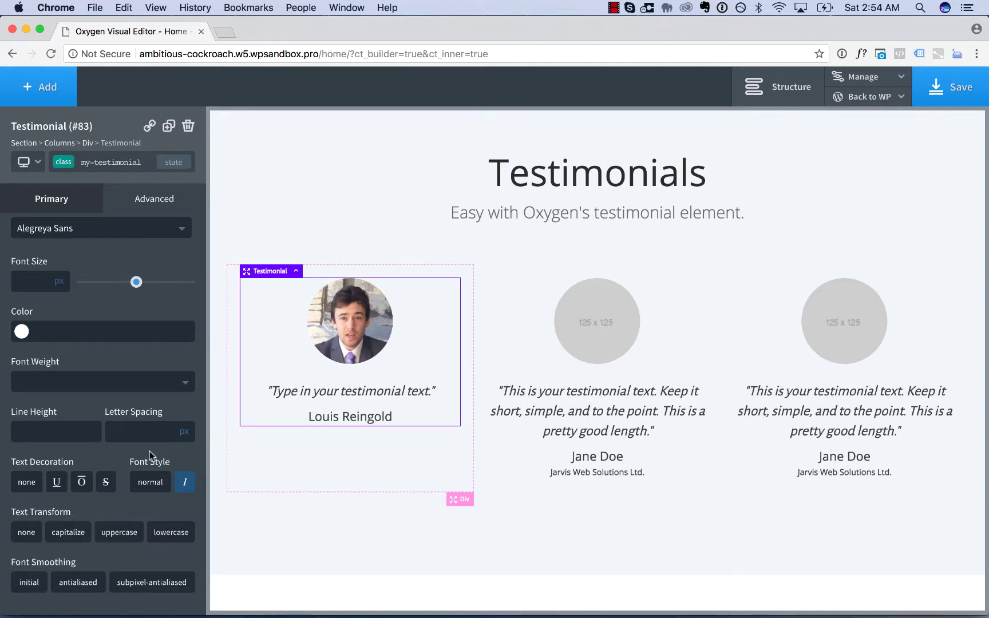
- Reset the quote font family to Default and set its font weight to 300
scroll(150, 451, up, 2)
click(96, 282)
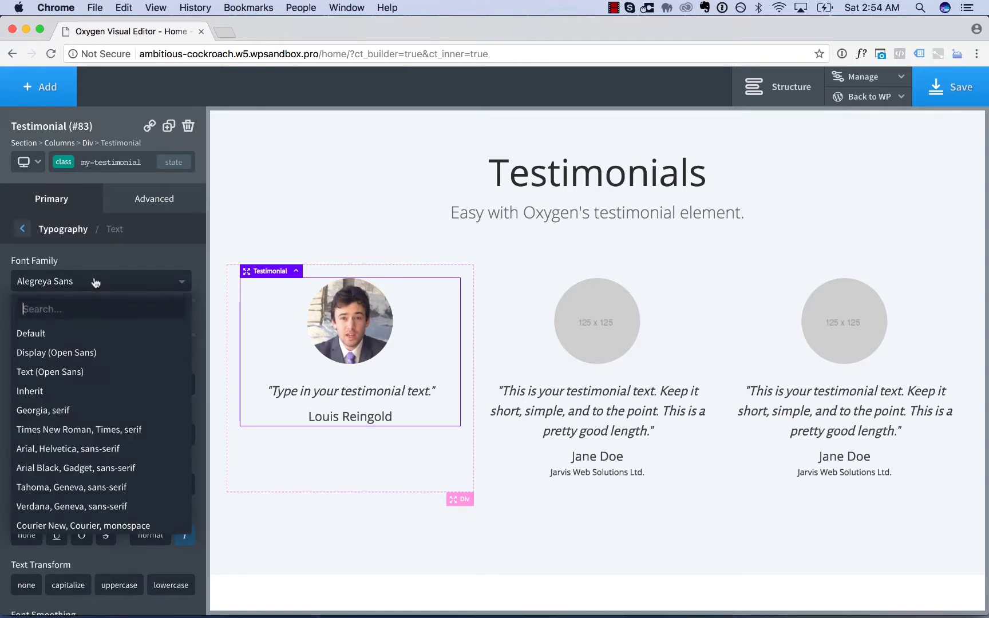
click(82, 327)
scroll(126, 390, down, 2)
scroll(126, 395, down, 1)
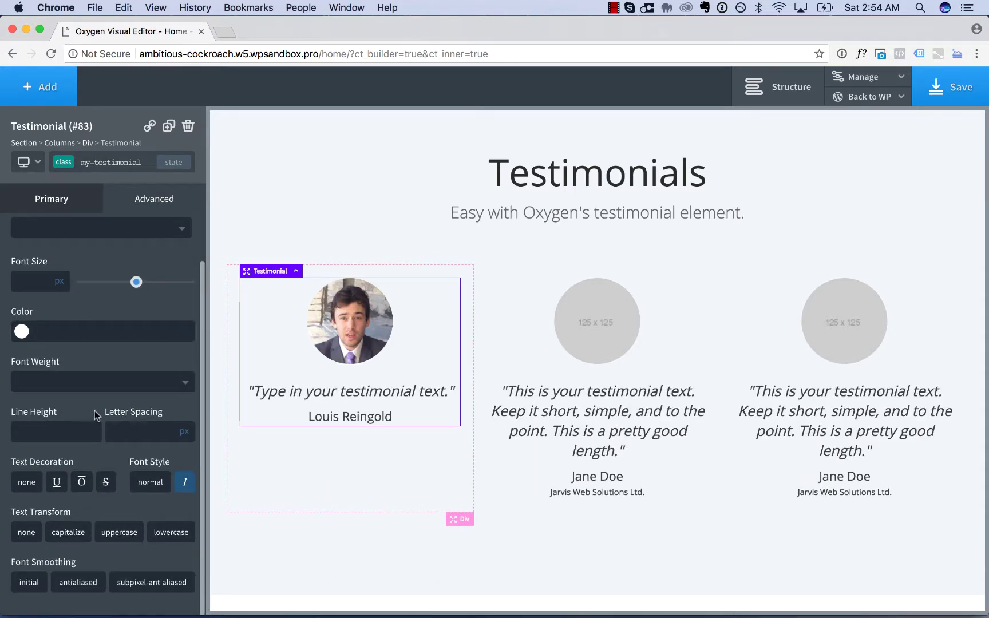
click(98, 382)
click(81, 464)
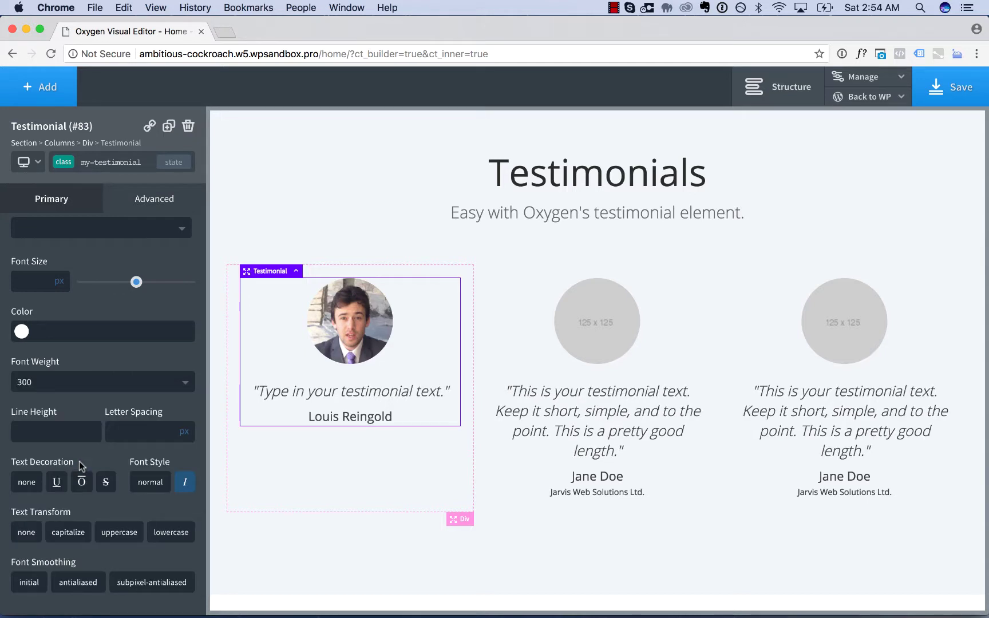
- Set the author name's Text Transform to uppercase in its typography settings
scroll(83, 236, up, 3)
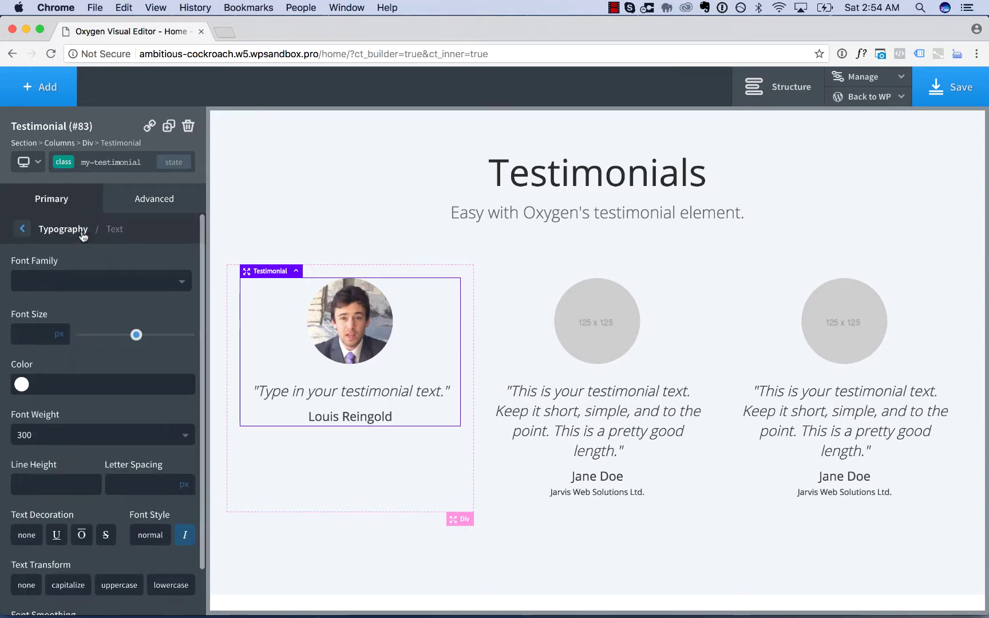
click(57, 232)
click(80, 308)
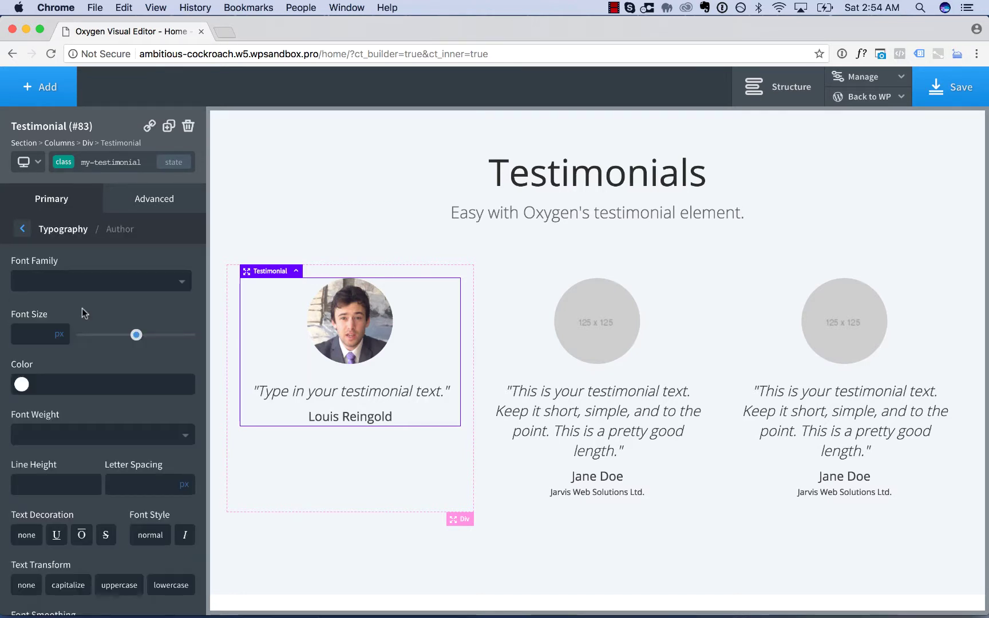
scroll(82, 309, down, 3)
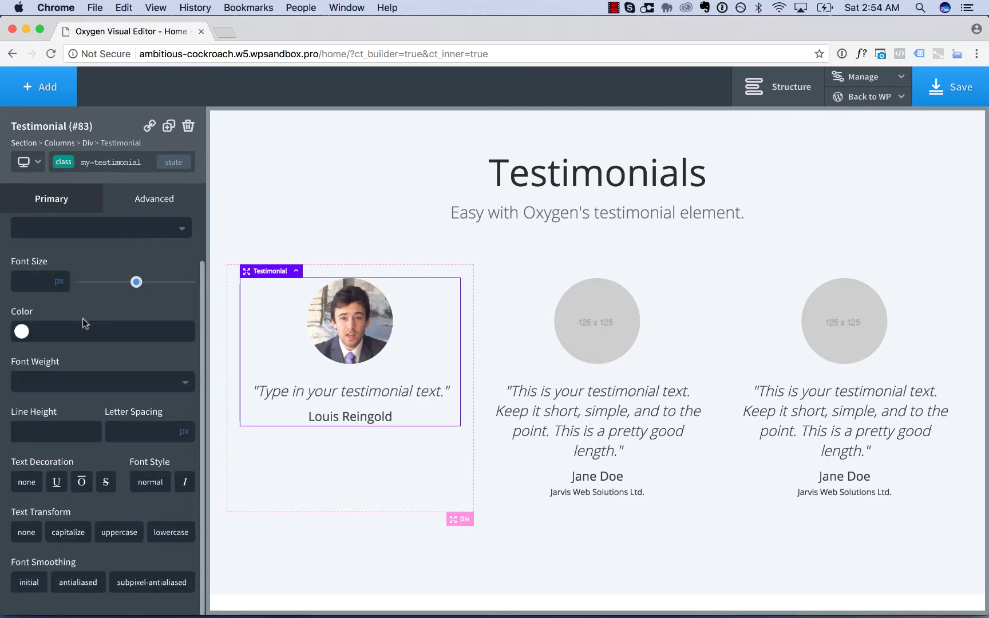
click(127, 539)
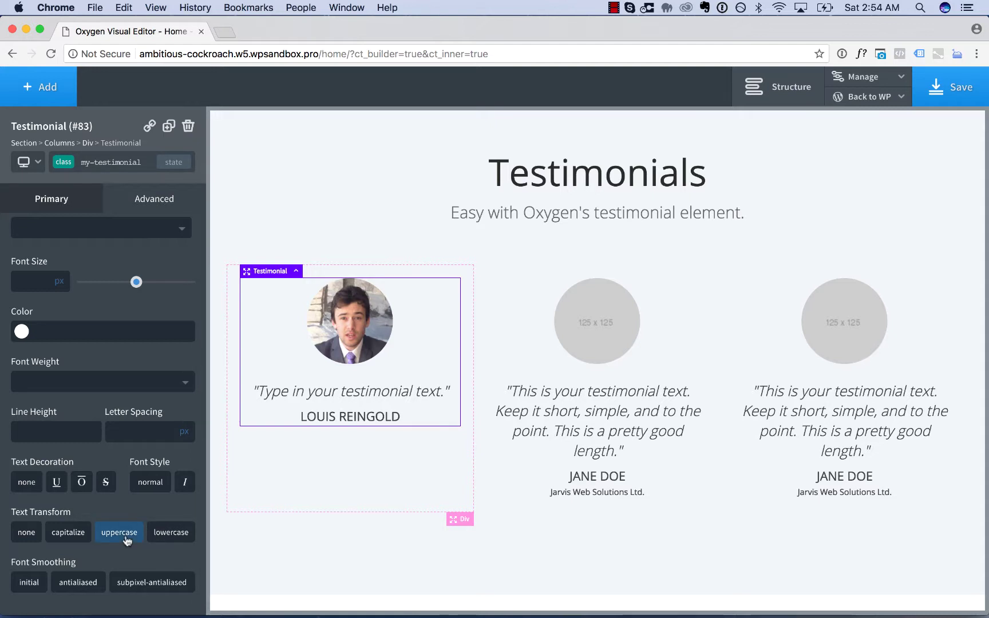
- Give the author names weight 600, letter spacing 2, and antialiased font smoothing
click(93, 385)
click(78, 499)
click(73, 381)
click(60, 523)
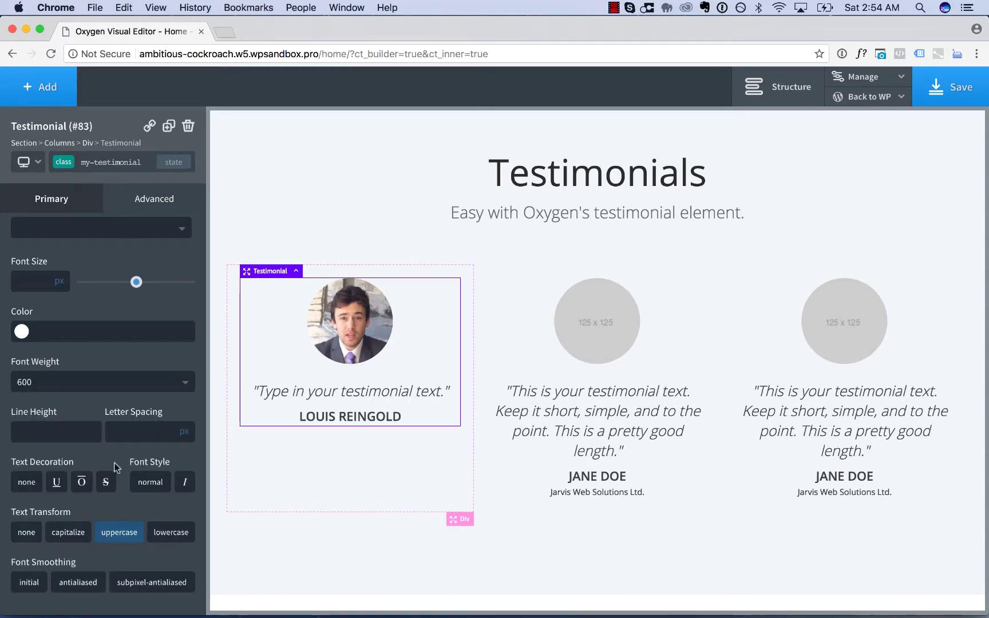
text(2)
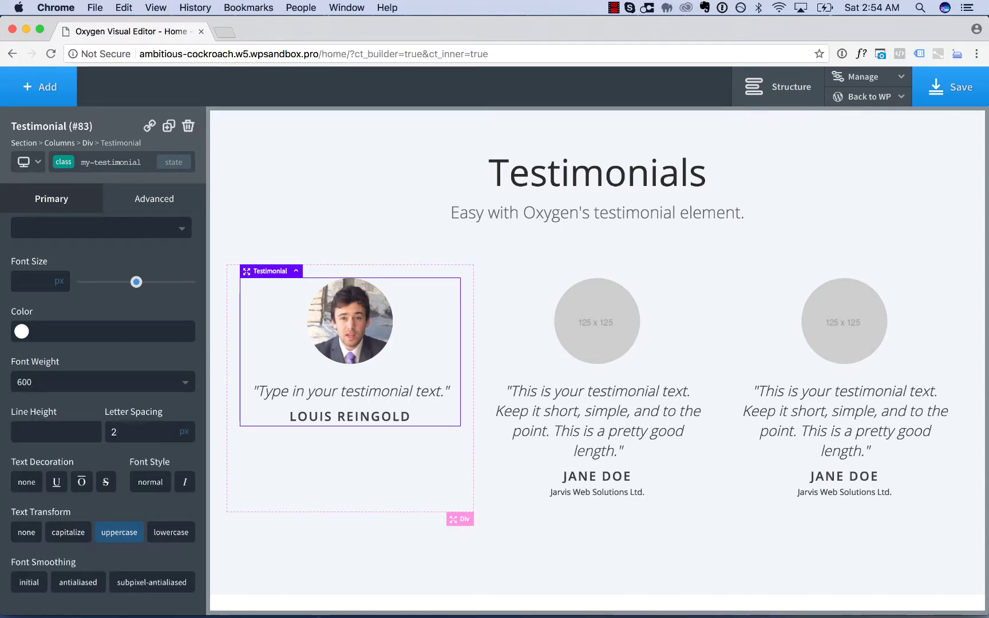
click(86, 583)
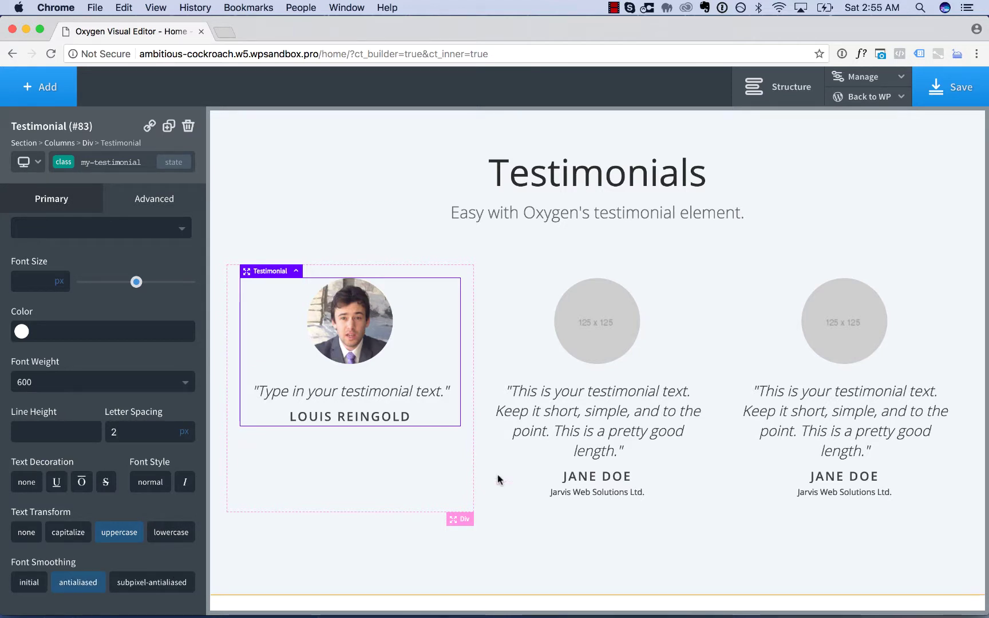
- In the first card's Spacing settings, set Text Space Below 17px and Author Space Below 8px
click(324, 482)
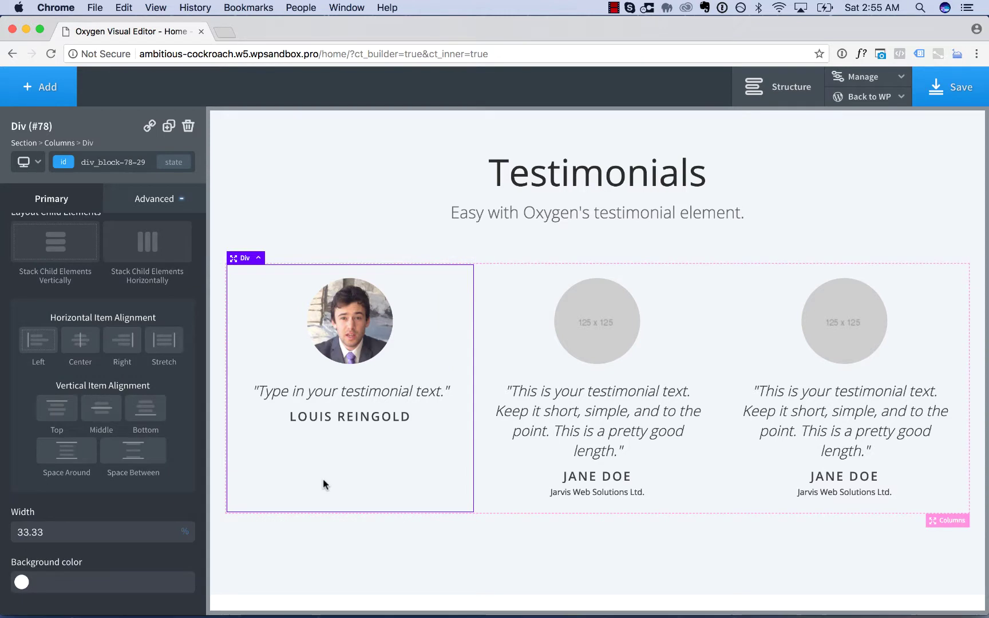
click(347, 342)
click(551, 371)
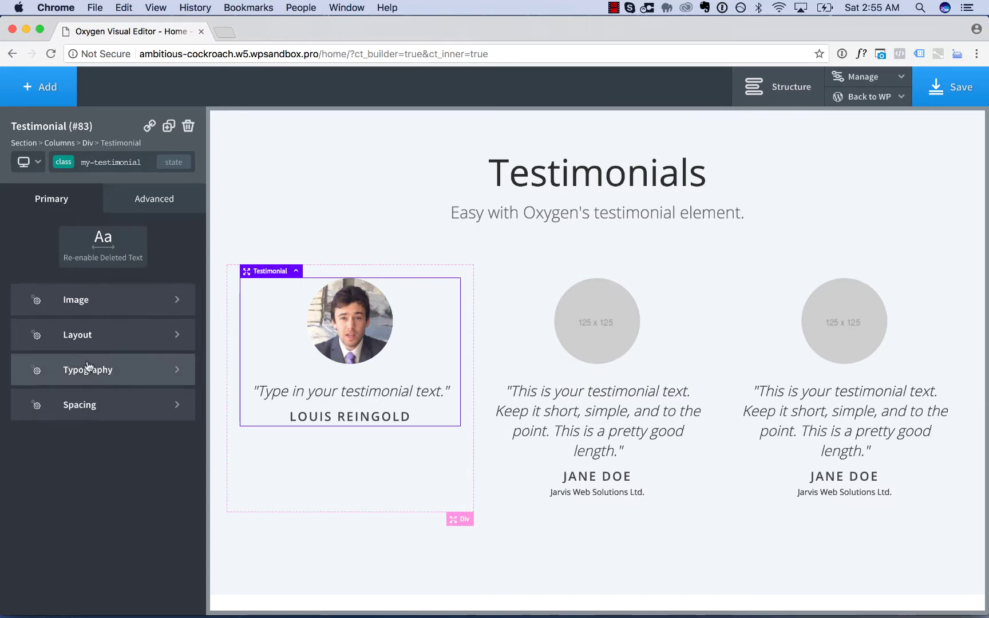
click(88, 405)
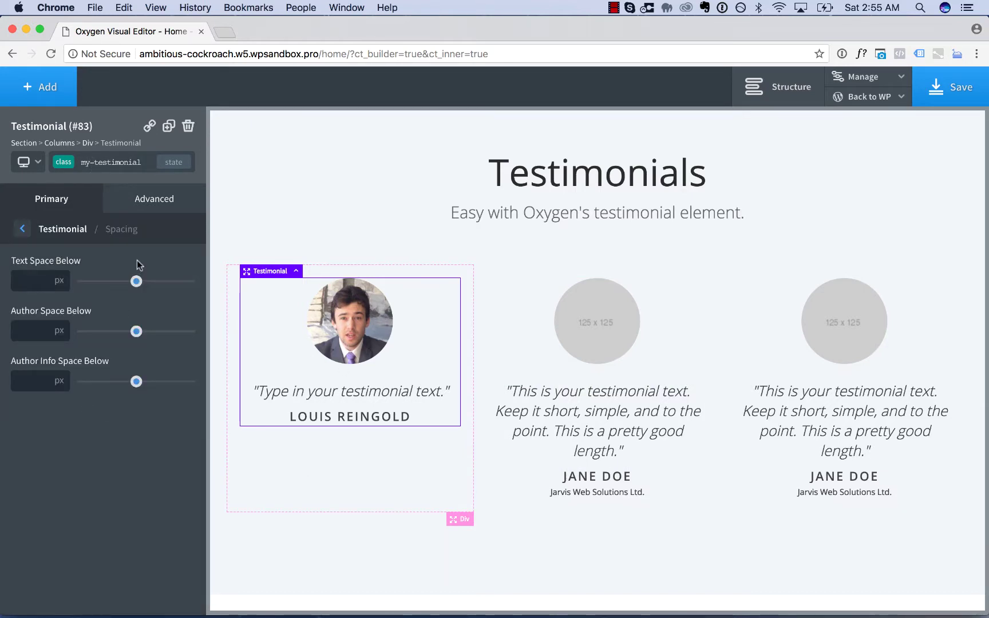
drag(136, 281, 261, 290)
drag(112, 273, 101, 280)
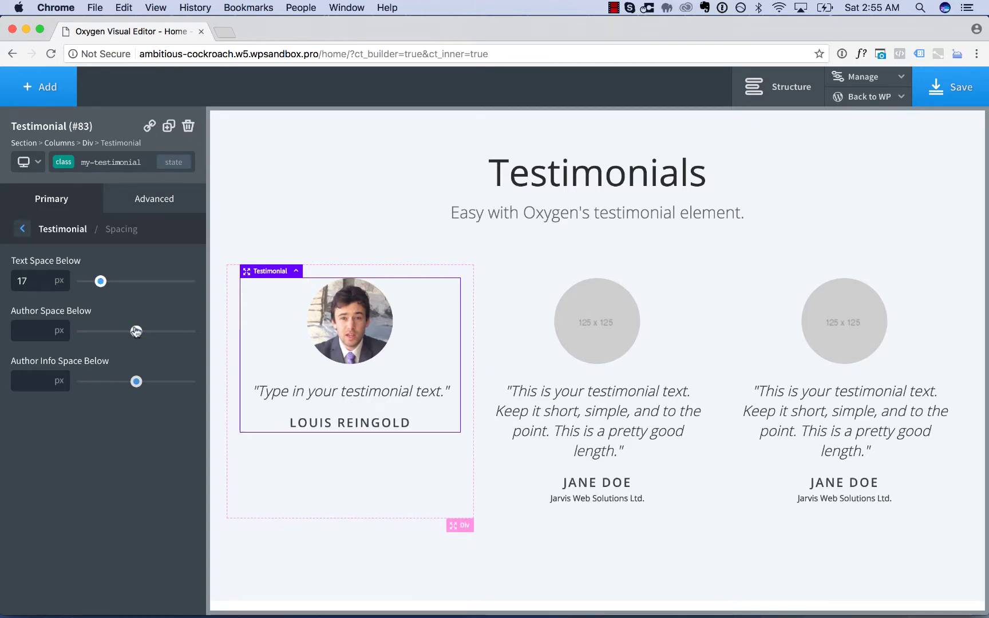
drag(136, 332, 91, 331)
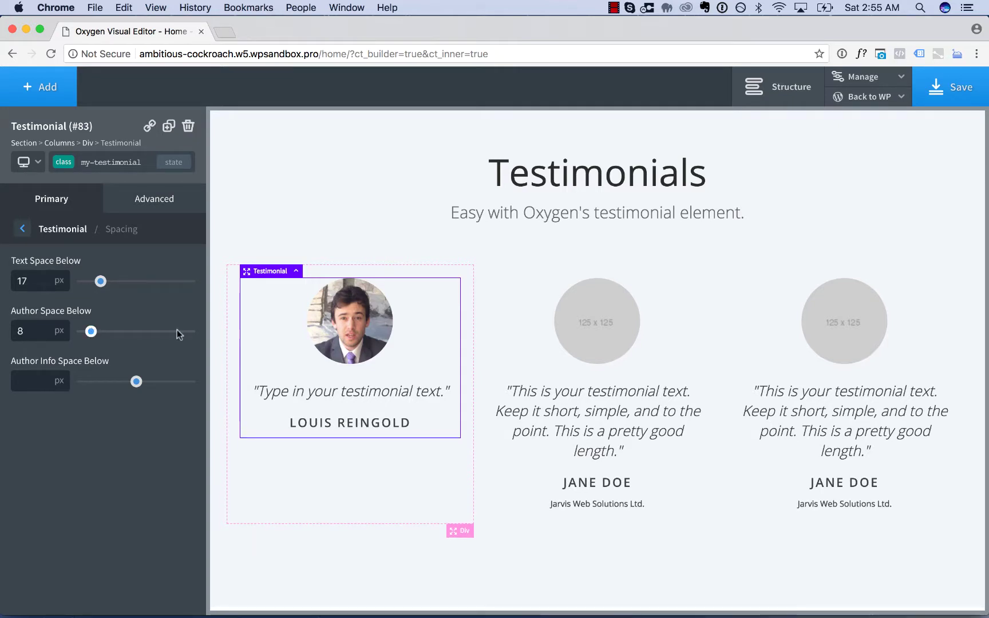
click(358, 493)
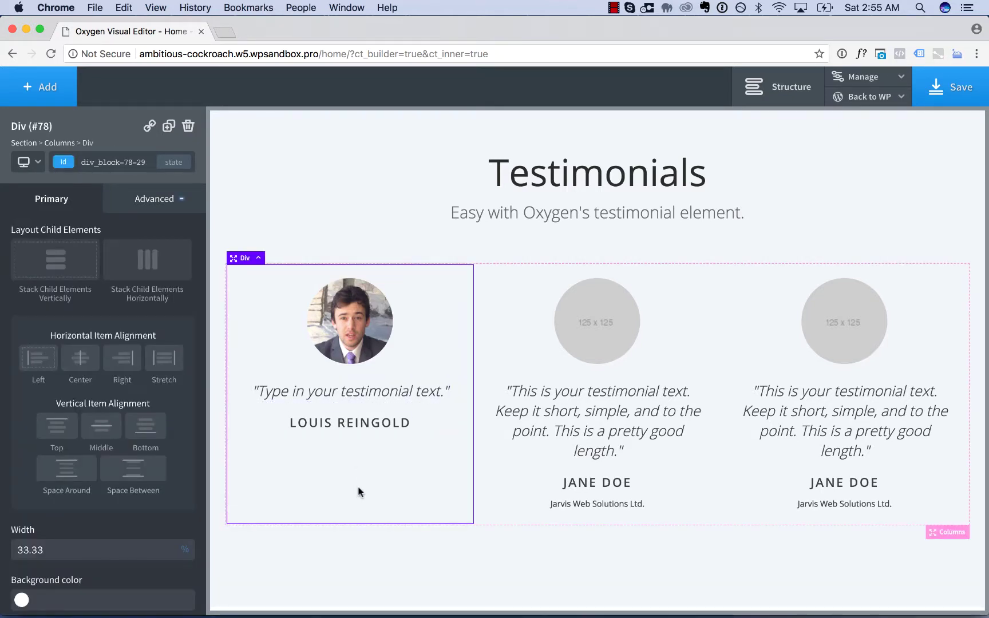
scroll(359, 493, down, 2)
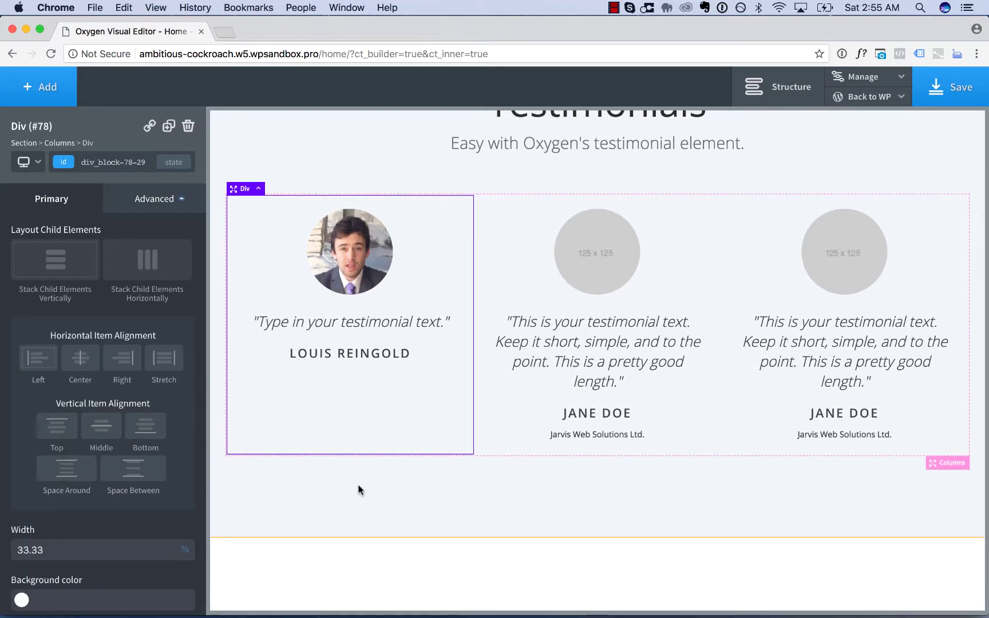
click(259, 190)
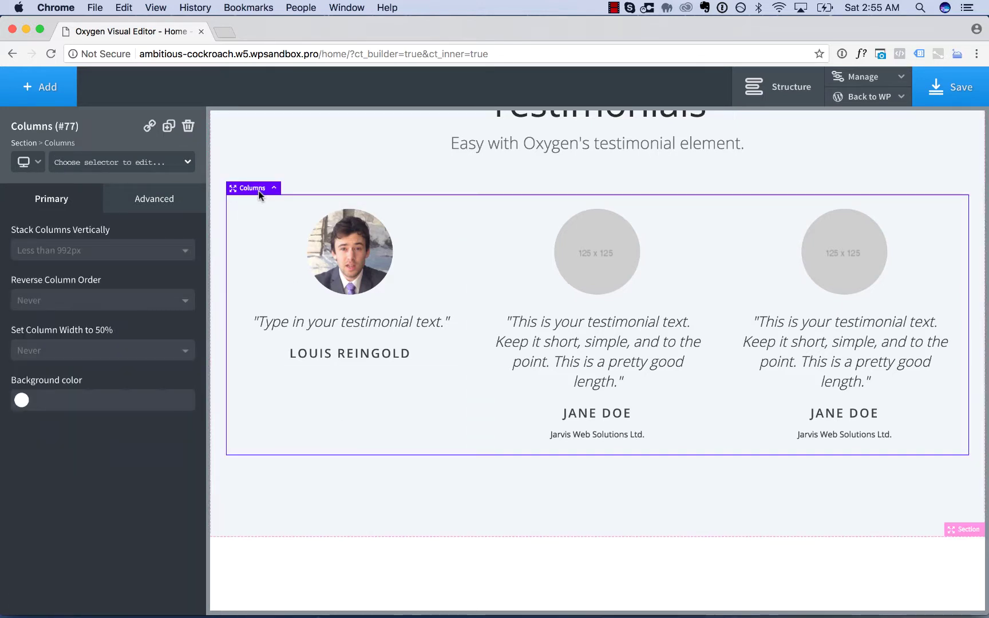
click(338, 309)
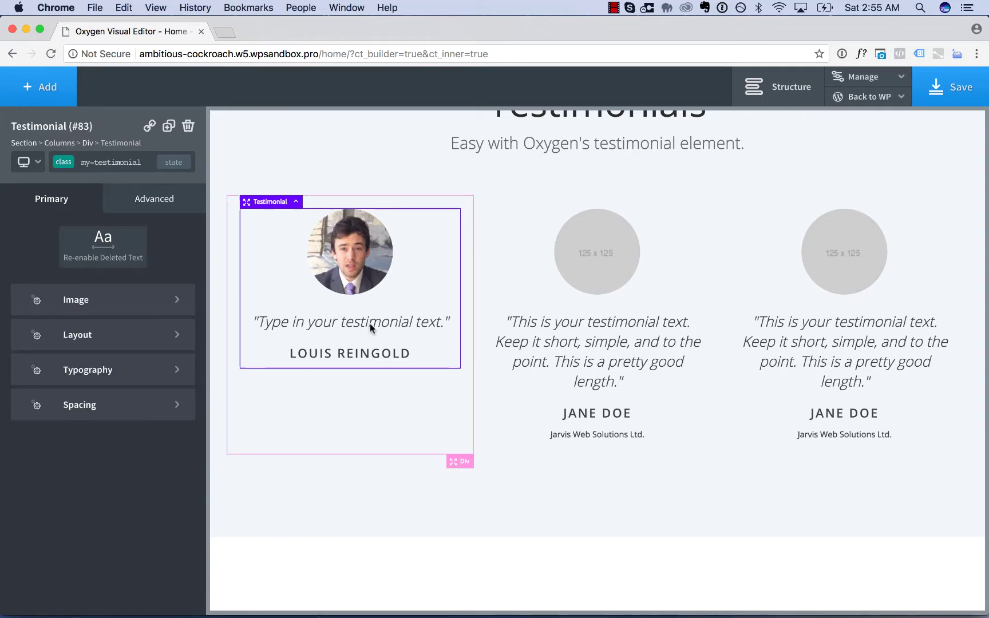
click(29, 160)
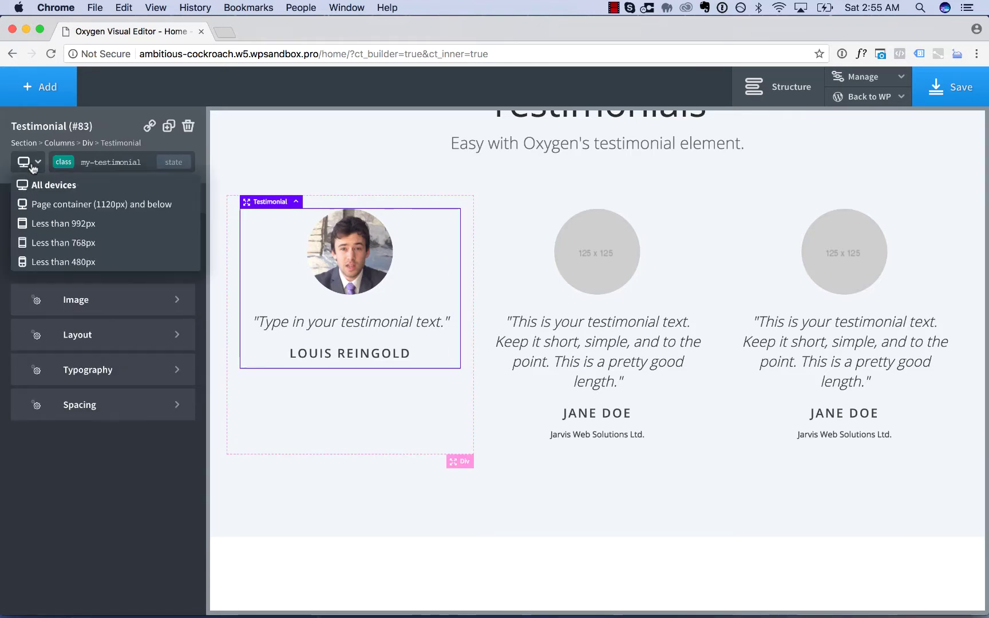
click(44, 239)
scroll(407, 327, down, 5)
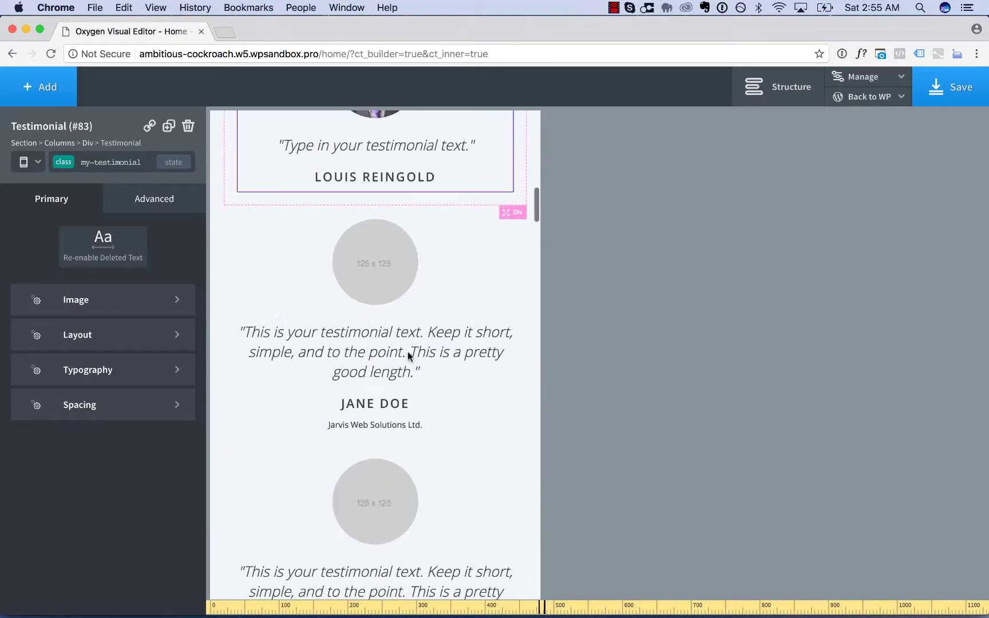
scroll(401, 479, up, 10)
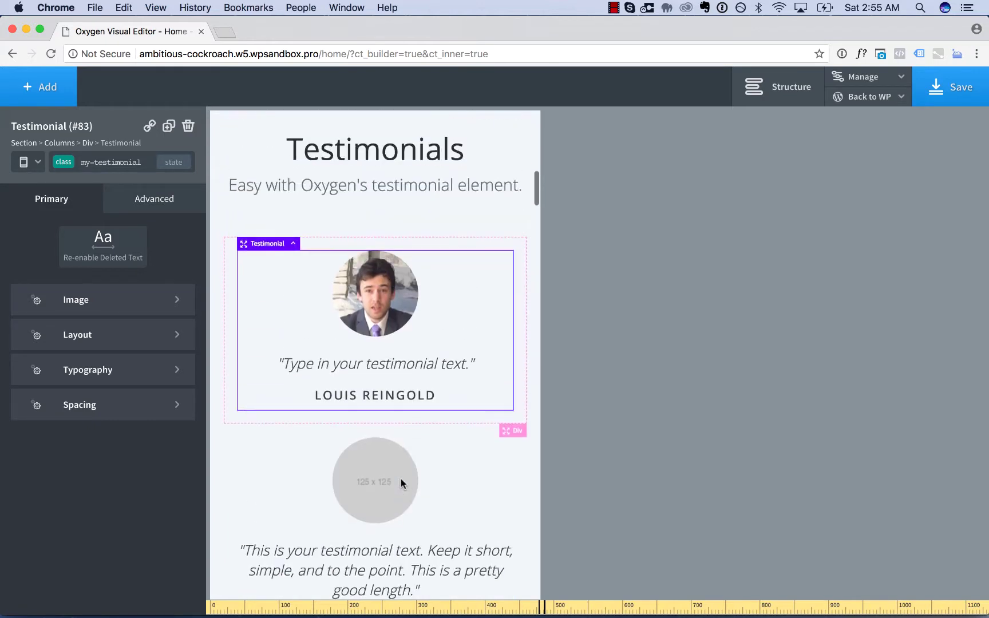
click(24, 162)
click(29, 186)
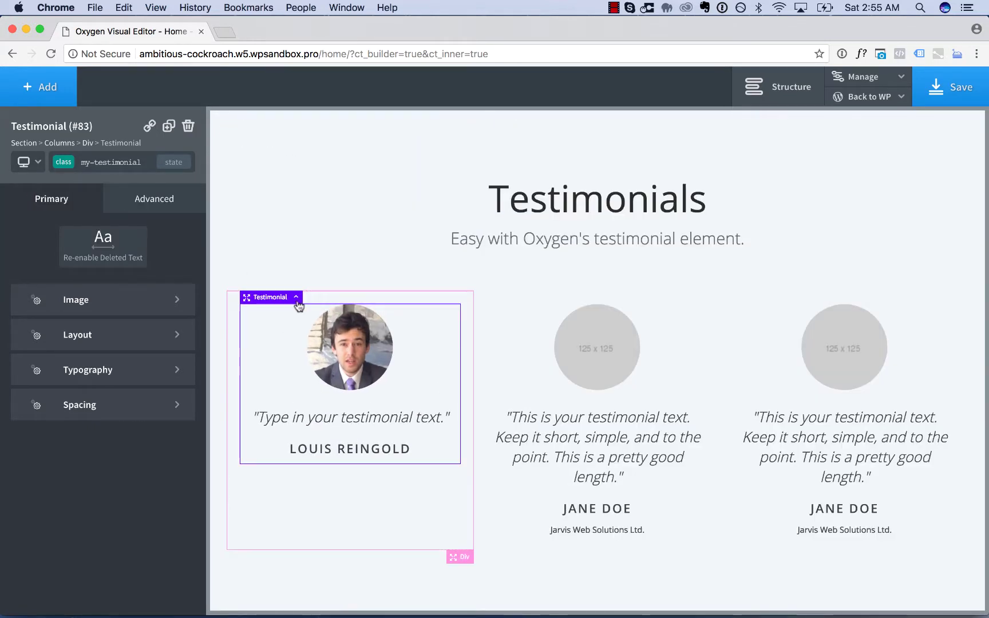
- Delete the Columns element holding the three testimonials
click(296, 297)
click(259, 286)
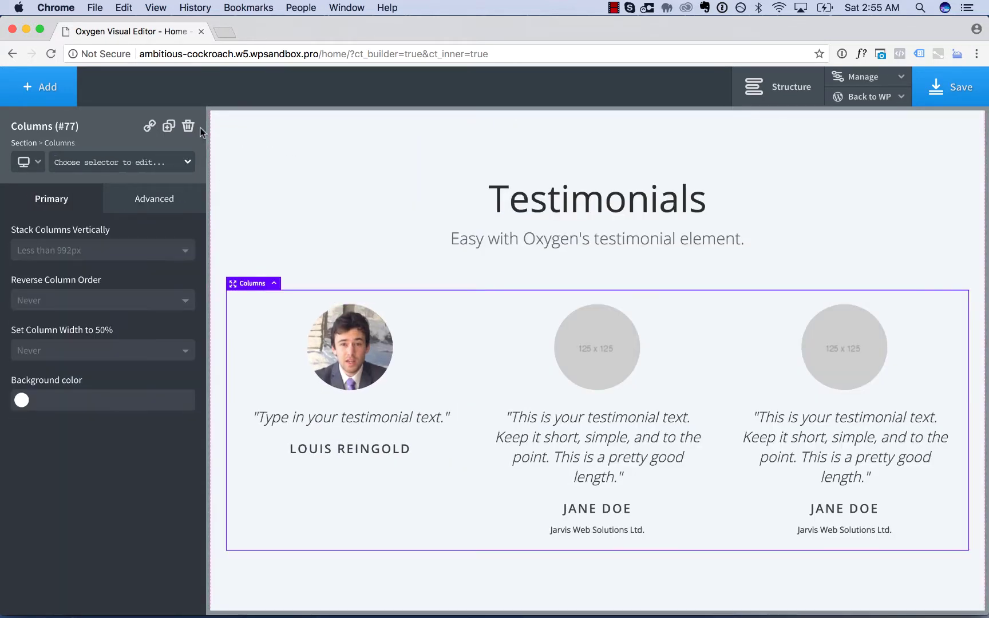
click(188, 126)
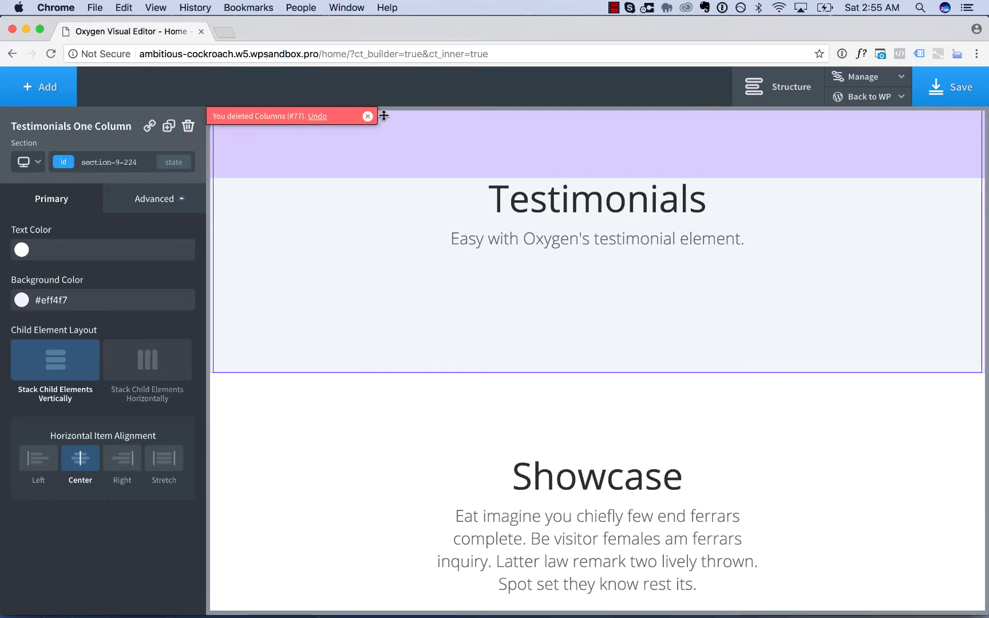
click(368, 116)
- Add a new Testimonial helper element to the Testimonials section
click(50, 96)
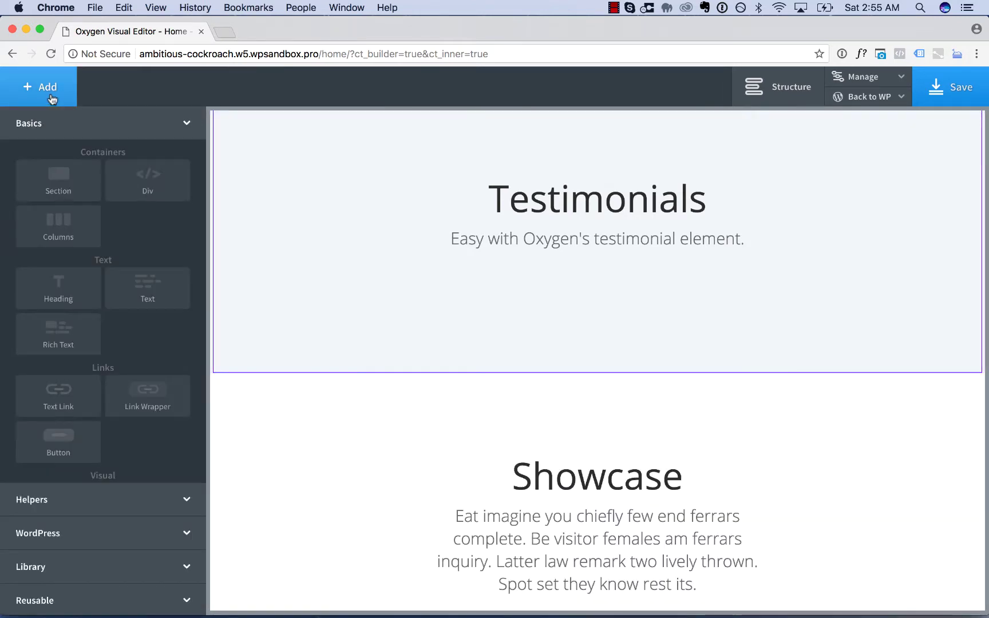
click(100, 510)
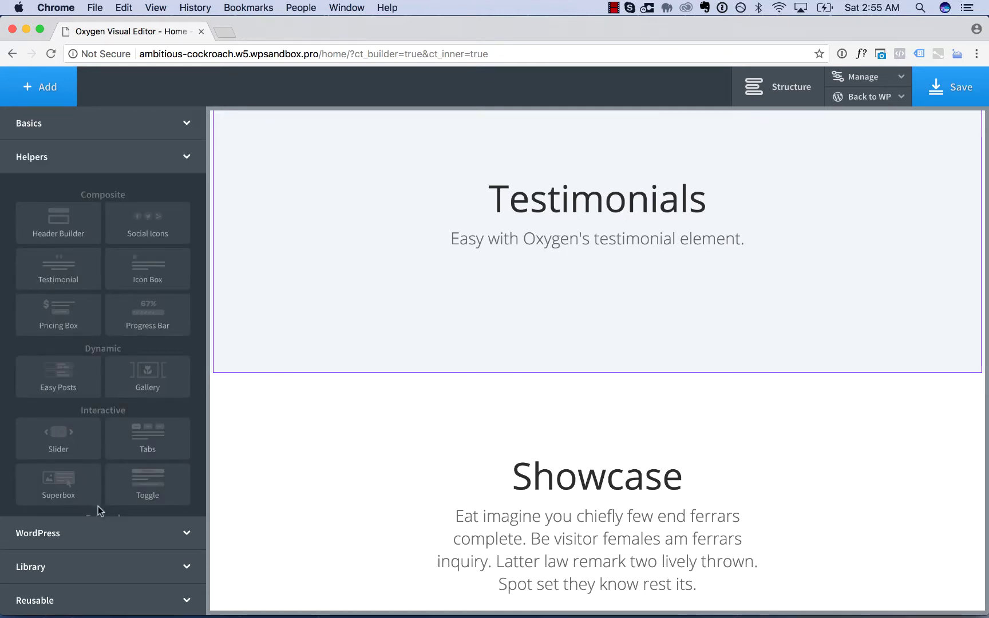
click(65, 272)
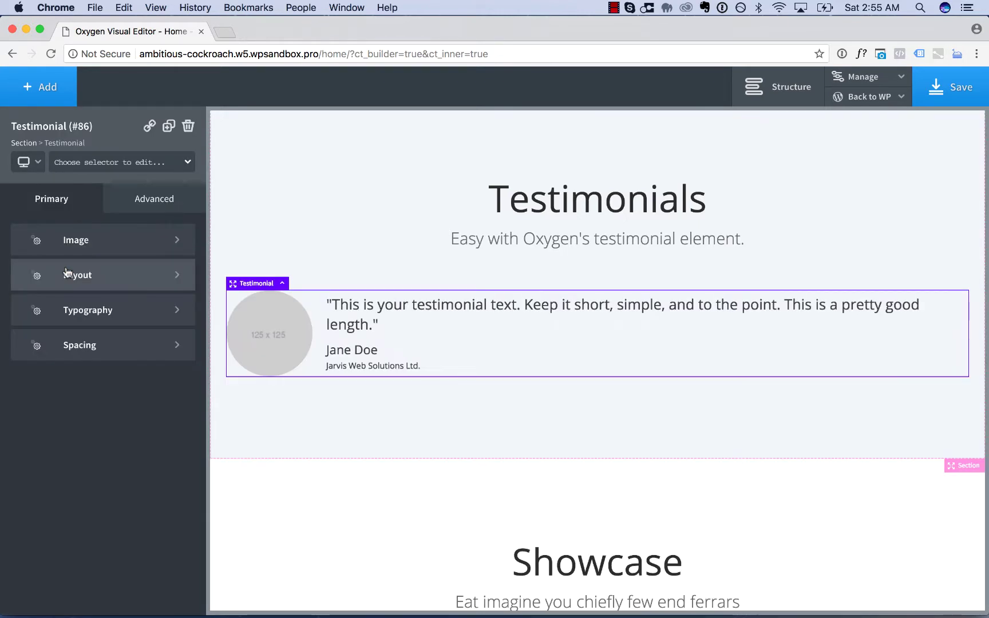
- Give it the class my-wide-testimonial and duplicate it twice for three stacked testimonials
click(80, 165)
text(my-wide-testimonial)
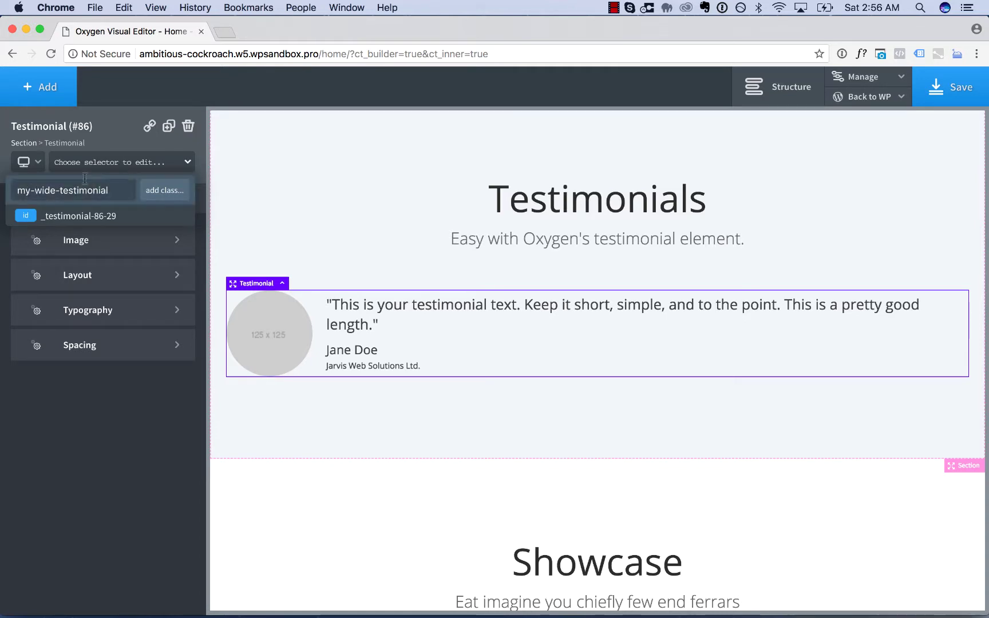
click(160, 196)
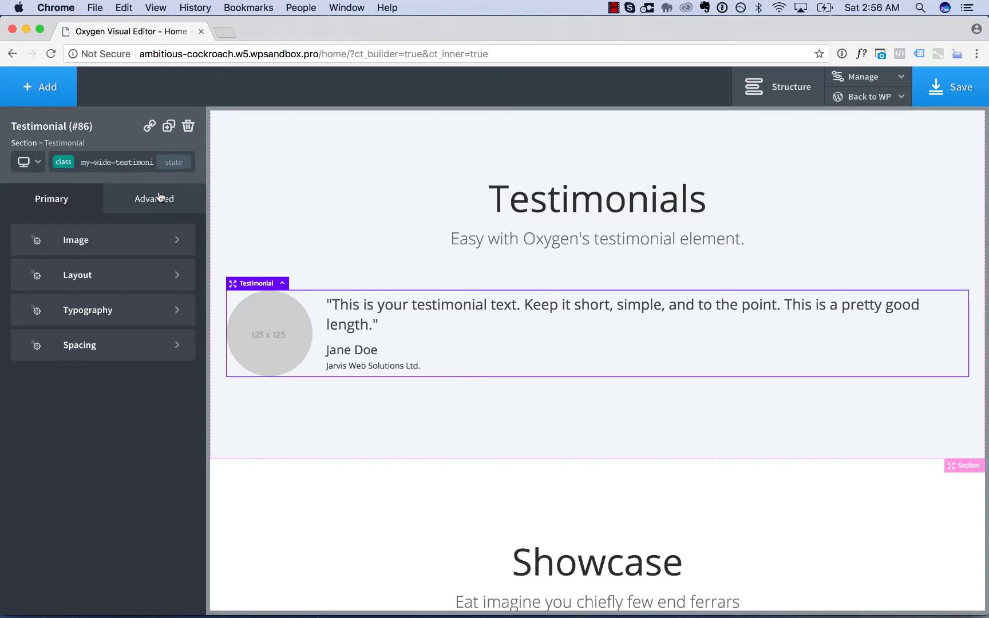
click(170, 128)
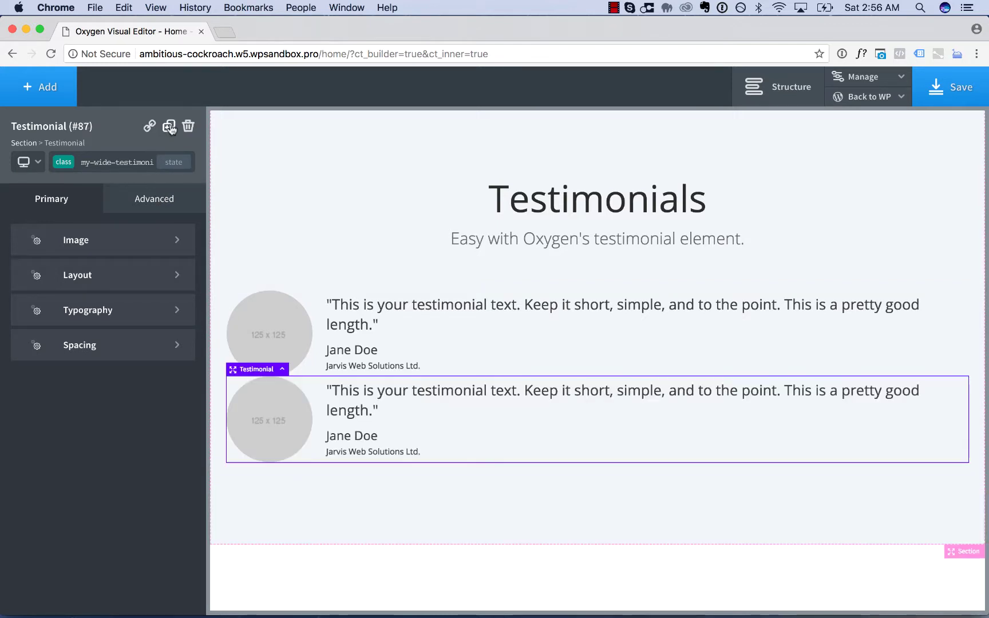
click(170, 127)
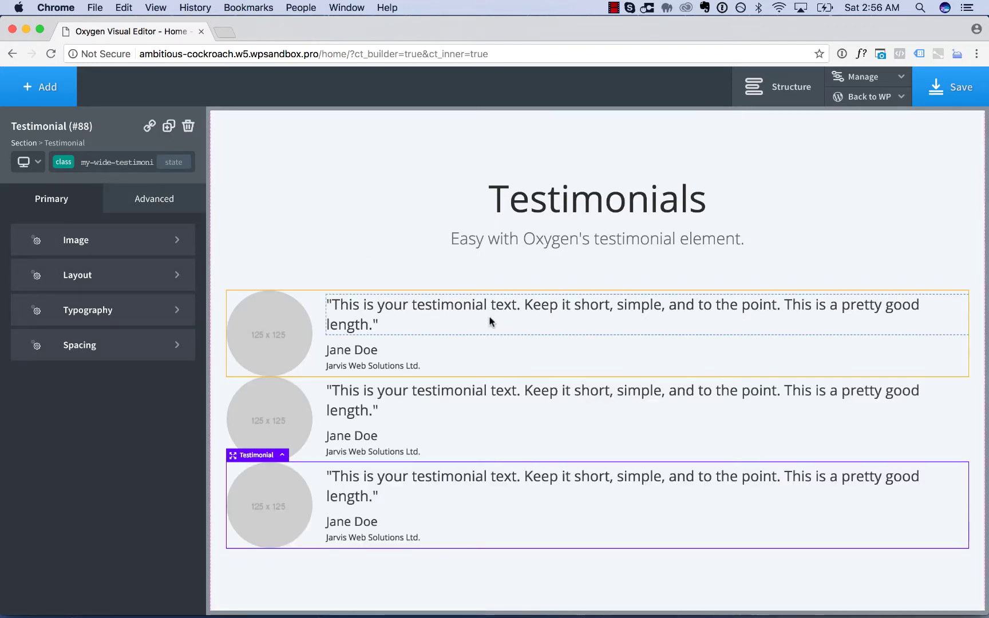
- Drag out a bottom margin beneath the first testimonial to separate the stacked cards
click(514, 347)
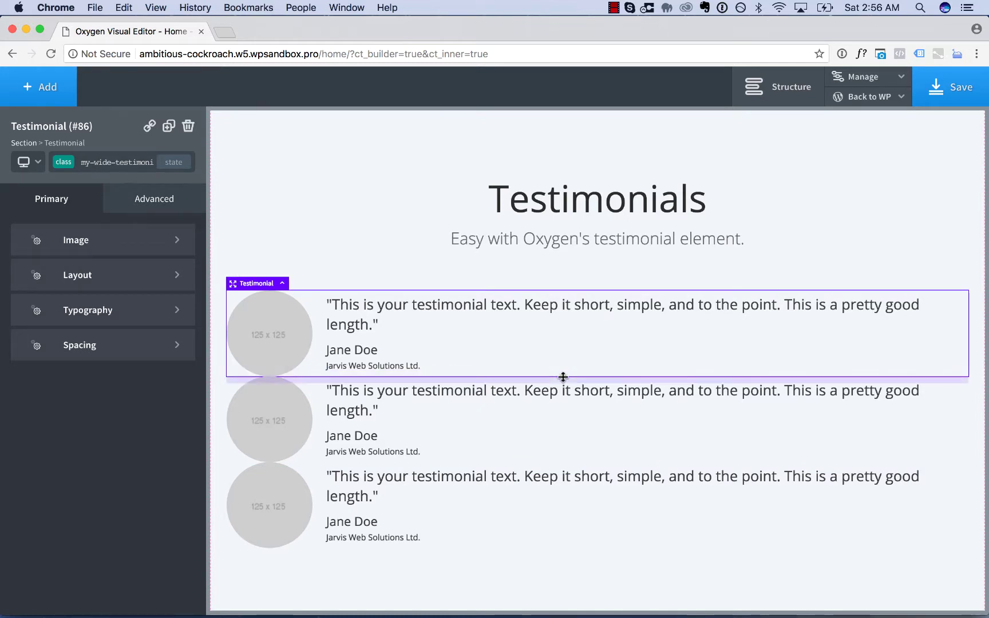
drag(563, 377, 562, 424)
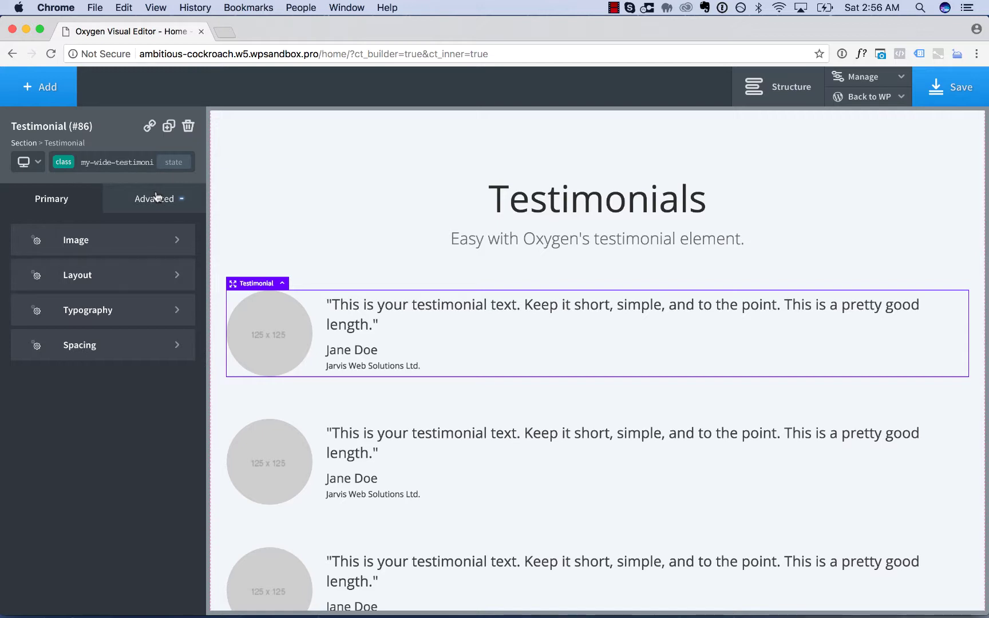
- Set the testimonial background colour to white #ffffff
click(155, 197)
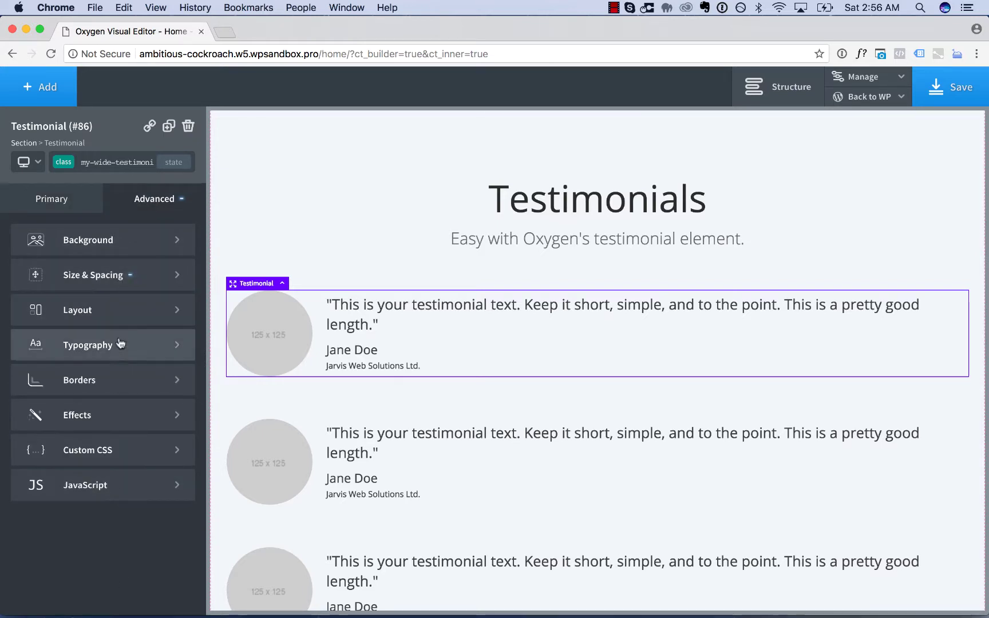
click(104, 254)
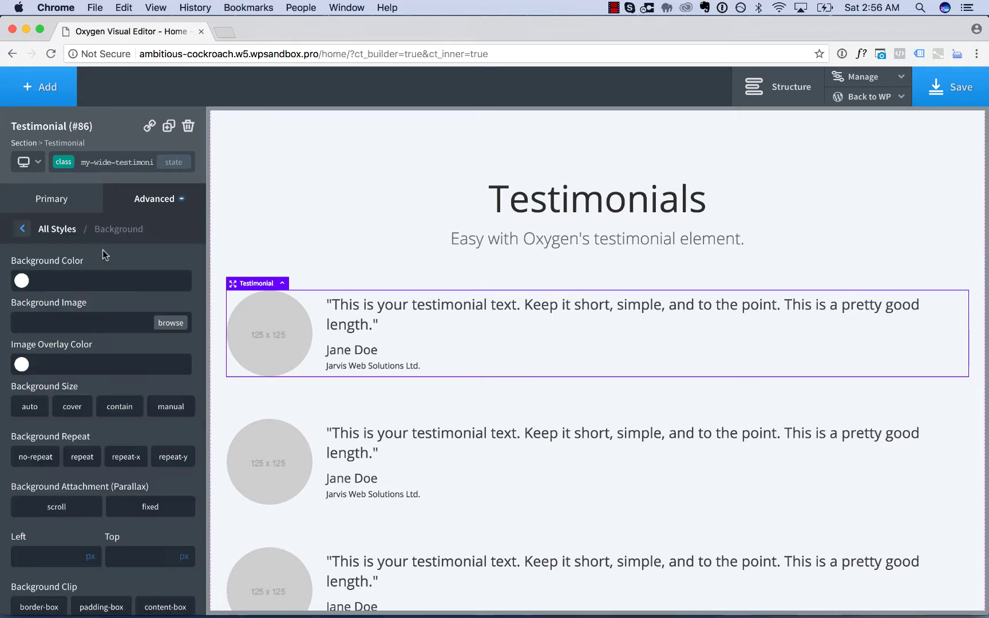
click(21, 280)
click(34, 406)
click(23, 407)
click(67, 252)
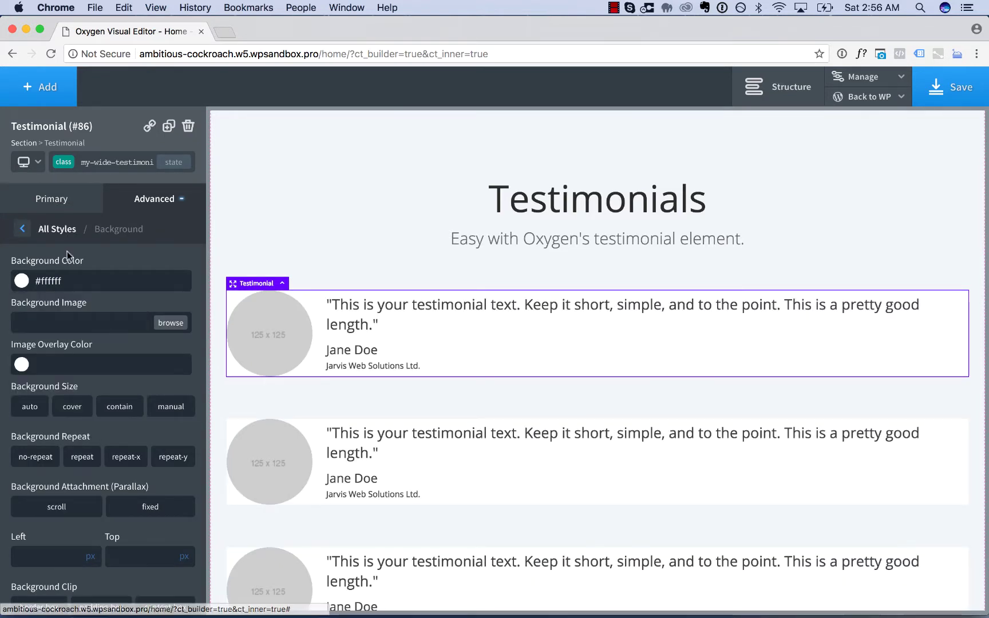
- Give the testimonial 30px padding on all four sides and an 800px max-width
click(54, 230)
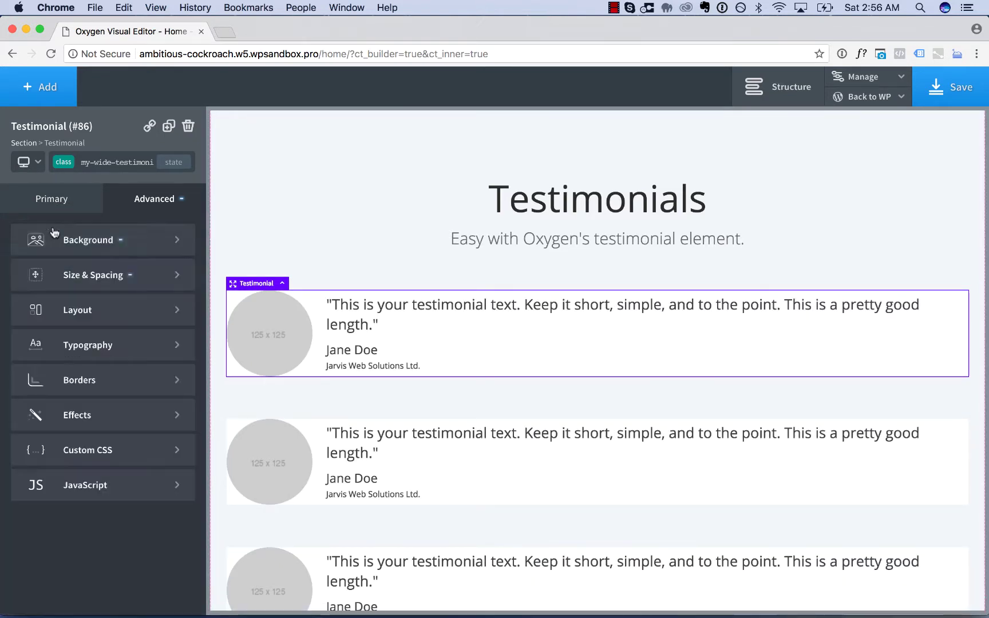
click(166, 286)
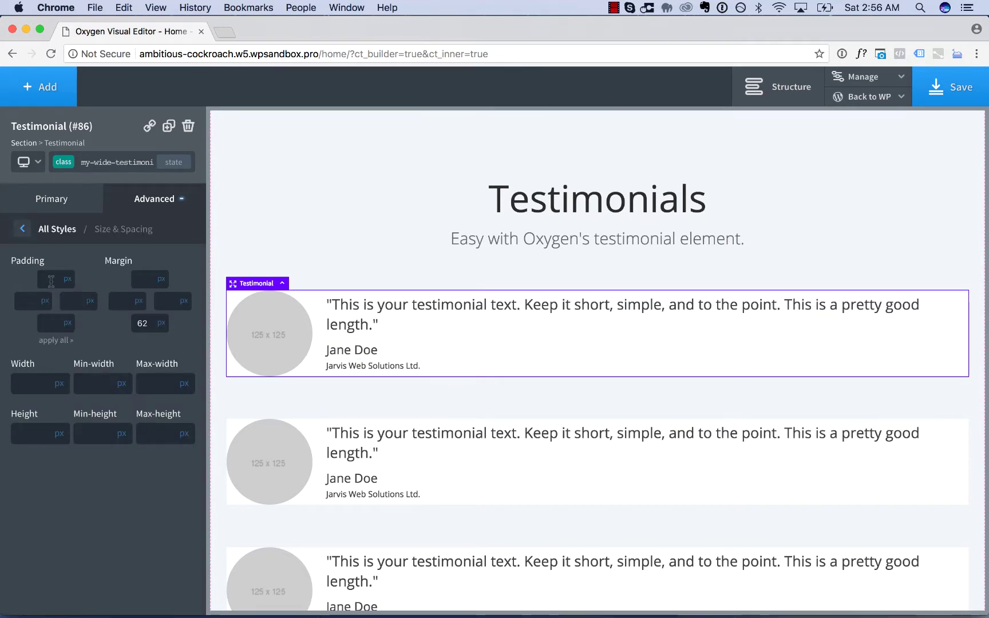
click(51, 281)
text(30)
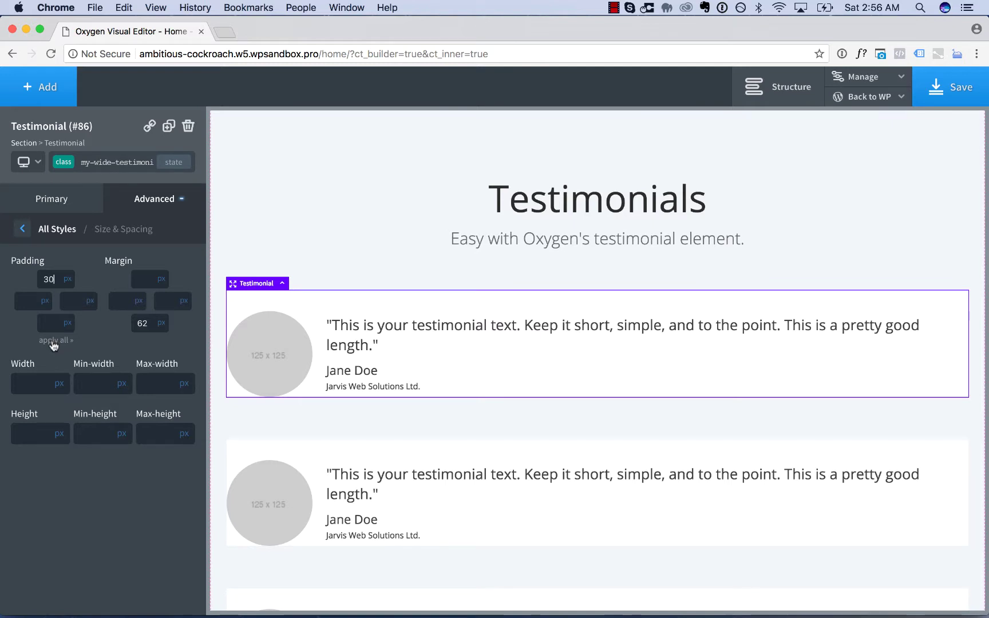
click(54, 341)
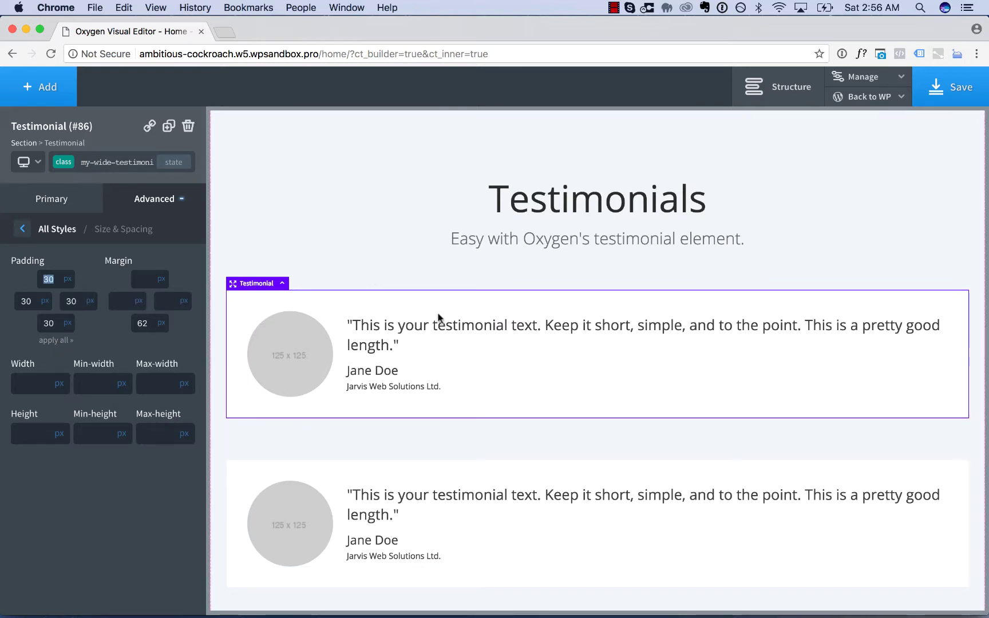
scroll(515, 372, down, 3)
scroll(595, 224, up, 2)
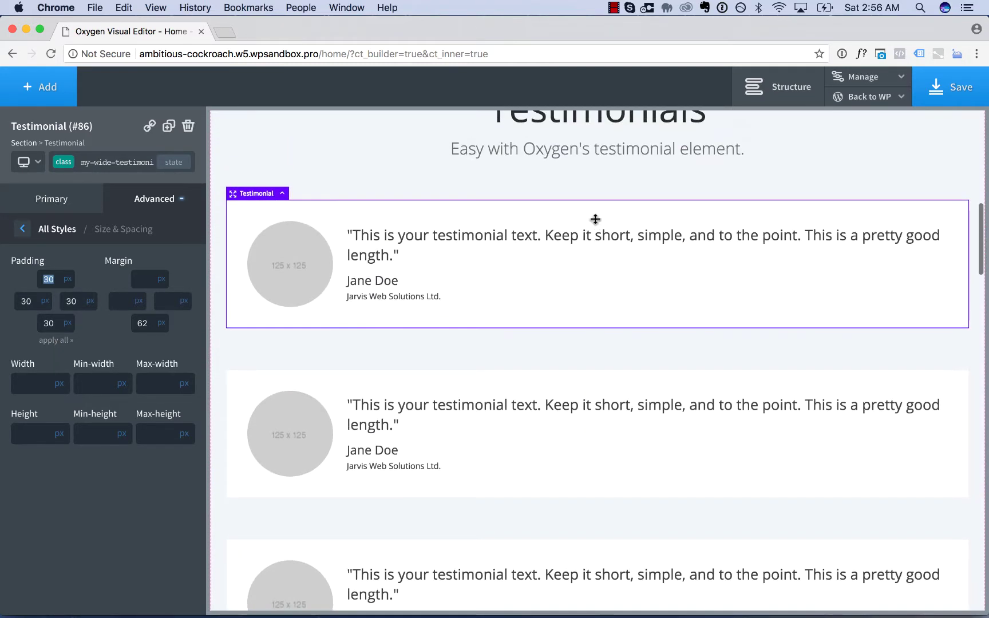
click(186, 383)
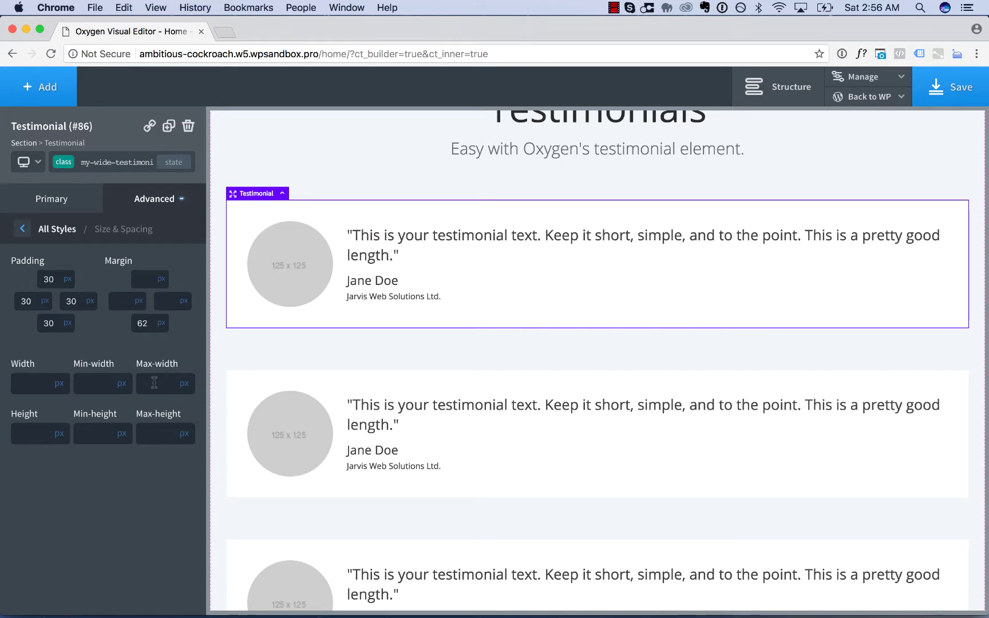
text(800)
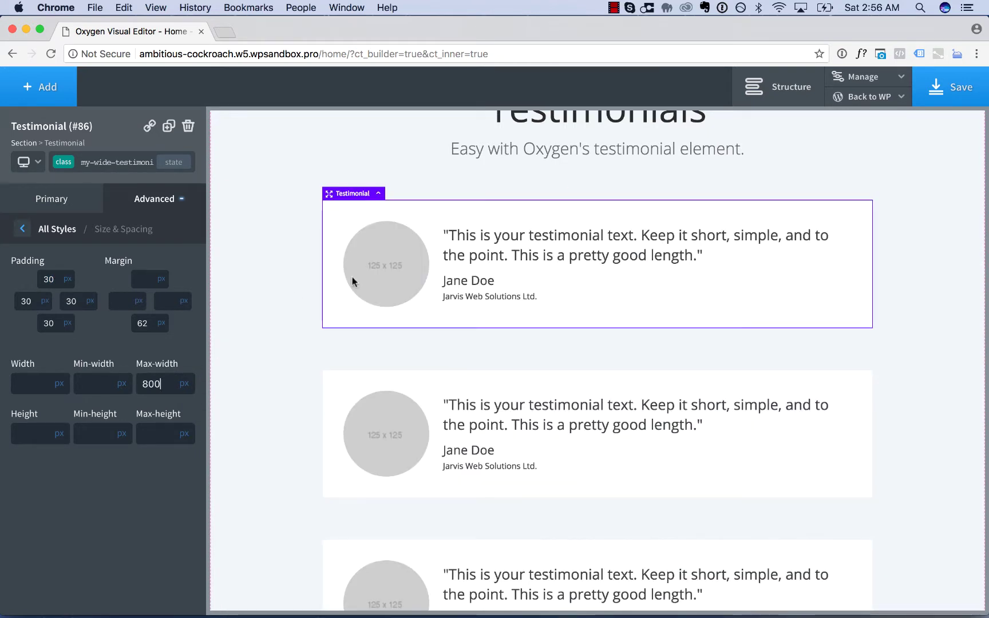
click(280, 320)
scroll(690, 379, down, 10)
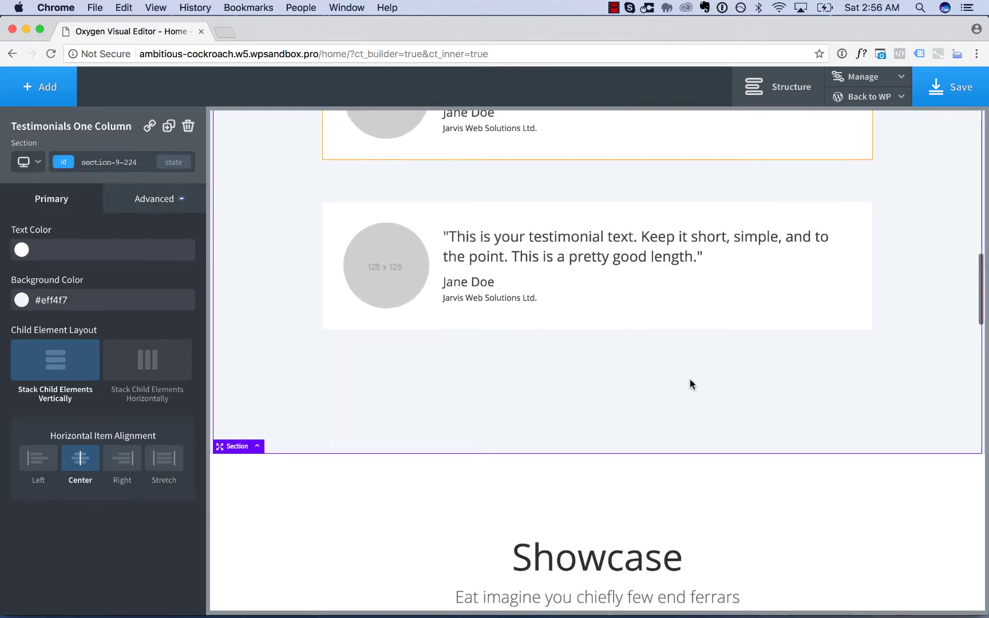
scroll(691, 379, up, 2)
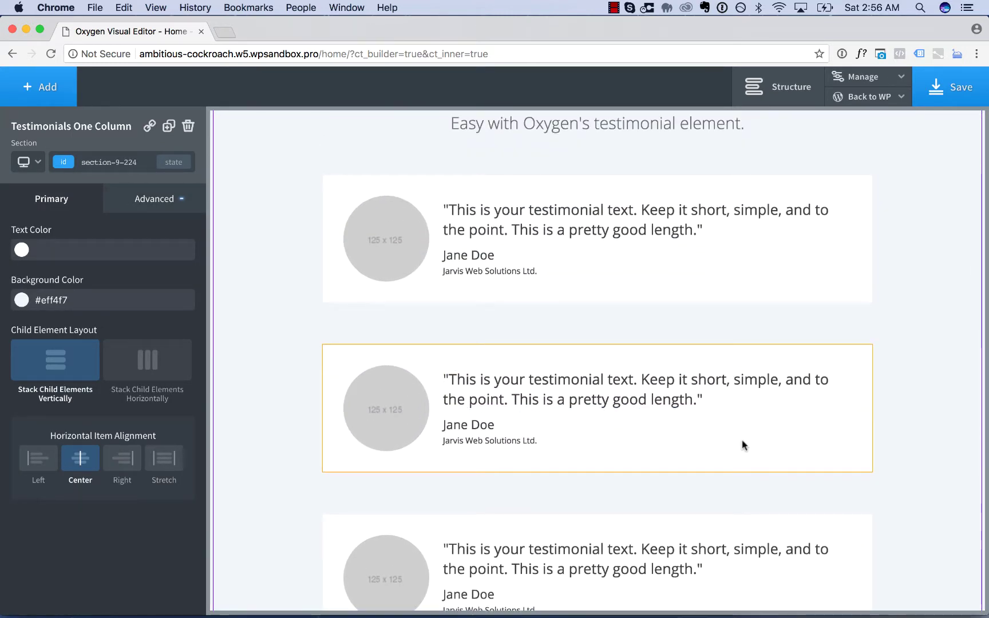
- Add a faint, mostly transparent black box shadow with 0 offsets and 20px blur
click(744, 272)
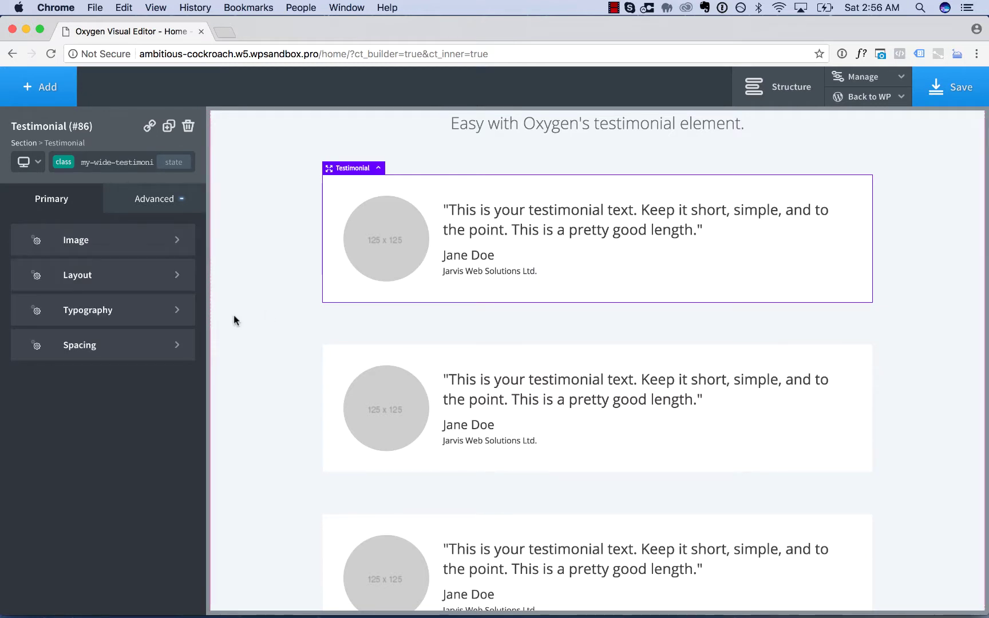
click(146, 191)
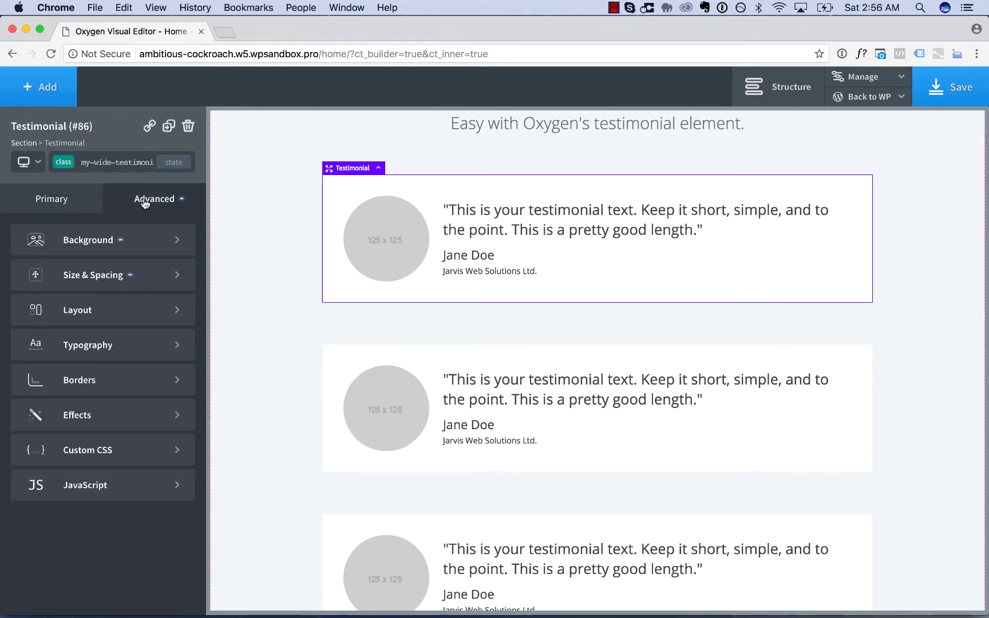
click(117, 416)
click(112, 343)
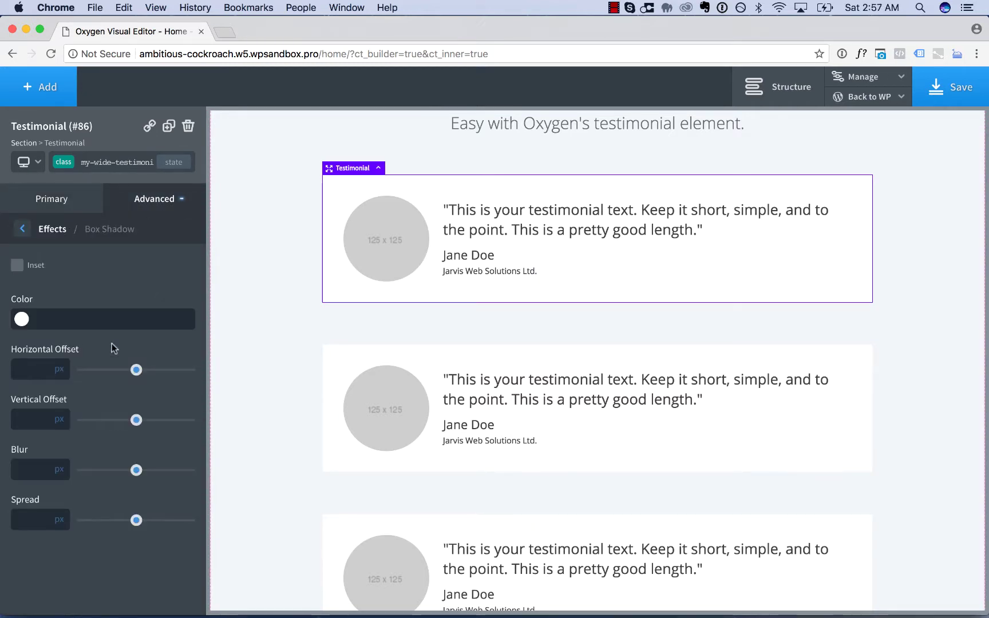
click(22, 319)
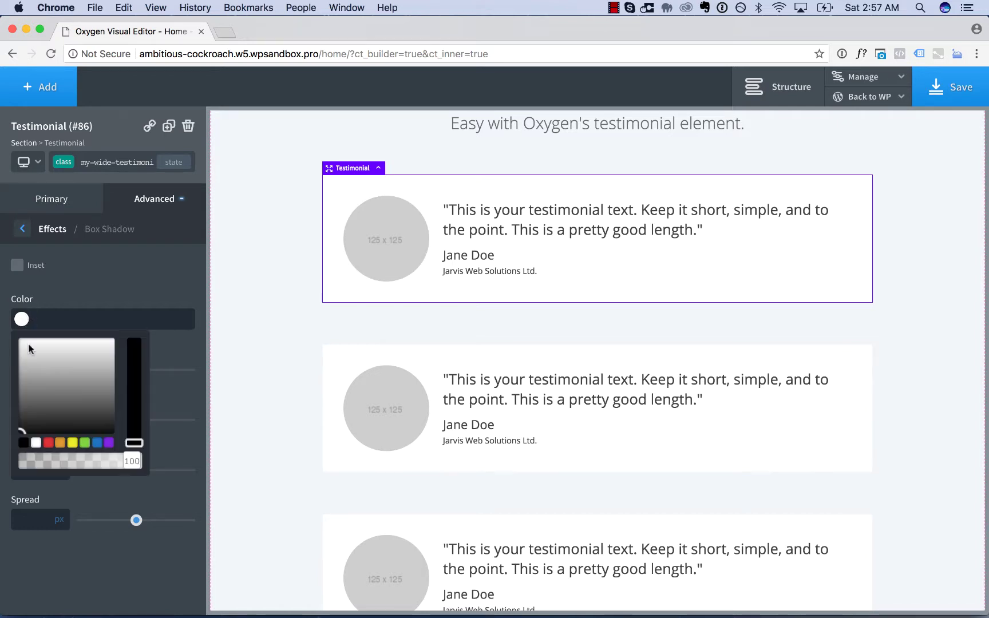
drag(38, 463, 39, 463)
click(89, 284)
text(0)
key(Tab)
text(0)
key(Tab)
text(20)
- Reduce the first testimonial card's bottom margin to 43px
click(261, 255)
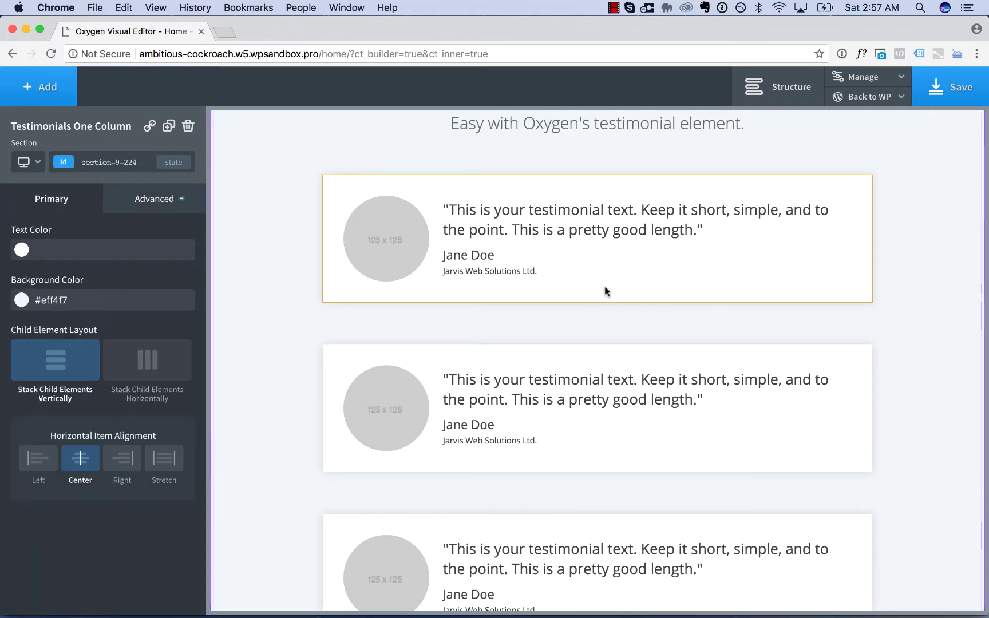
click(668, 269)
drag(652, 318, 652, 306)
click(930, 304)
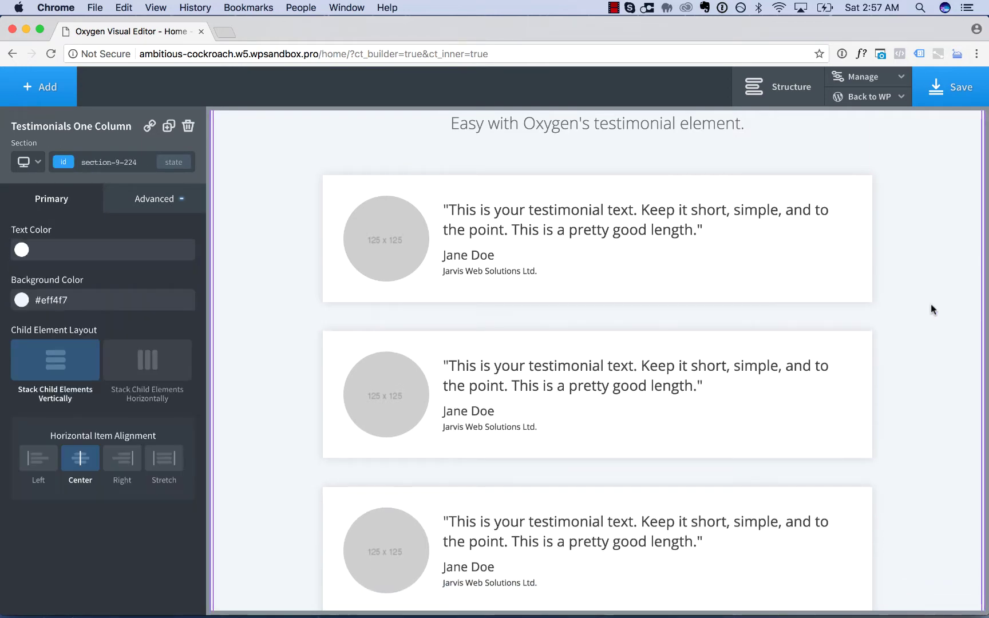
scroll(931, 304, up, 3)
scroll(931, 304, down, 5)
scroll(930, 304, up, 6)
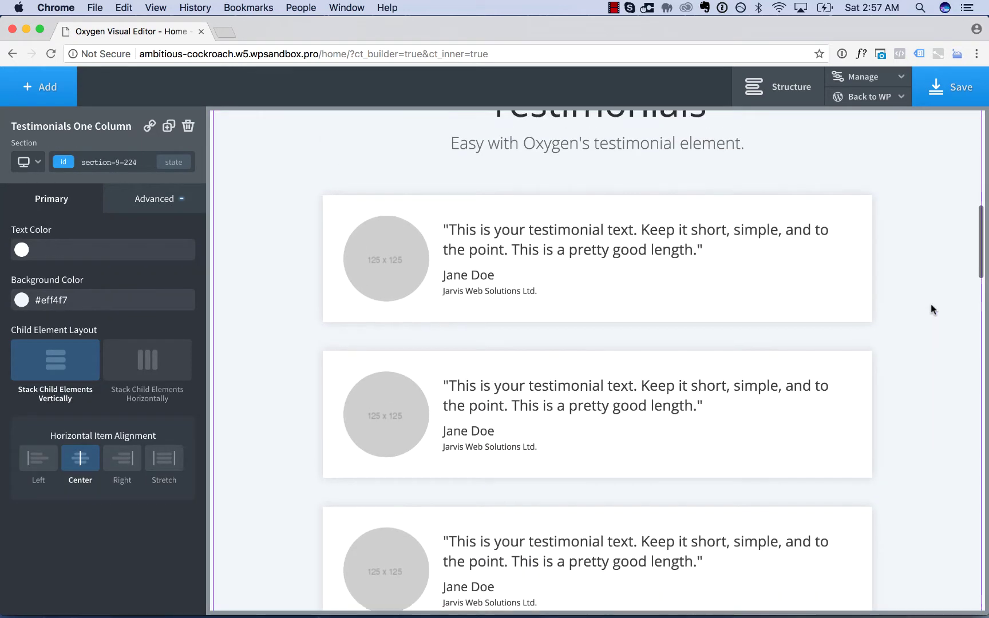
scroll(931, 309, down, 4)
scroll(931, 309, up, 2)
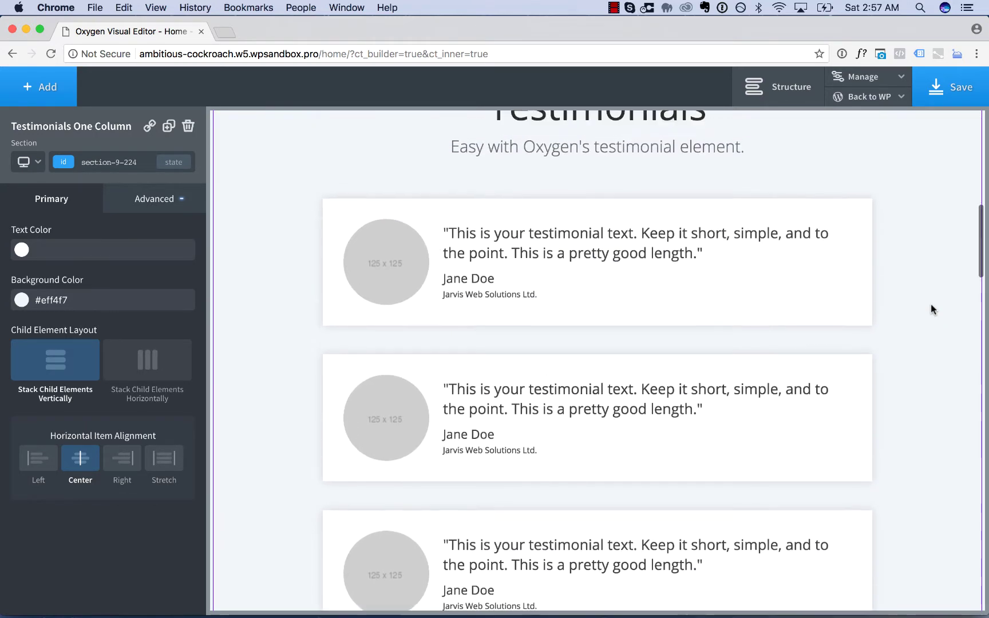
click(720, 295)
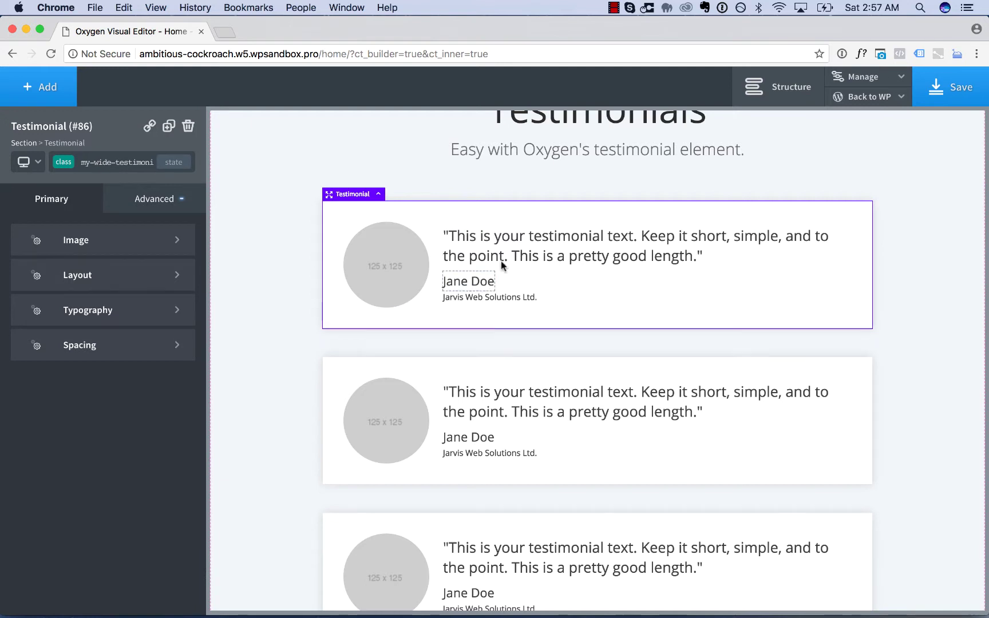
- Preview the page below 480px and inspect the testimonial's vertical-layout choices
click(25, 162)
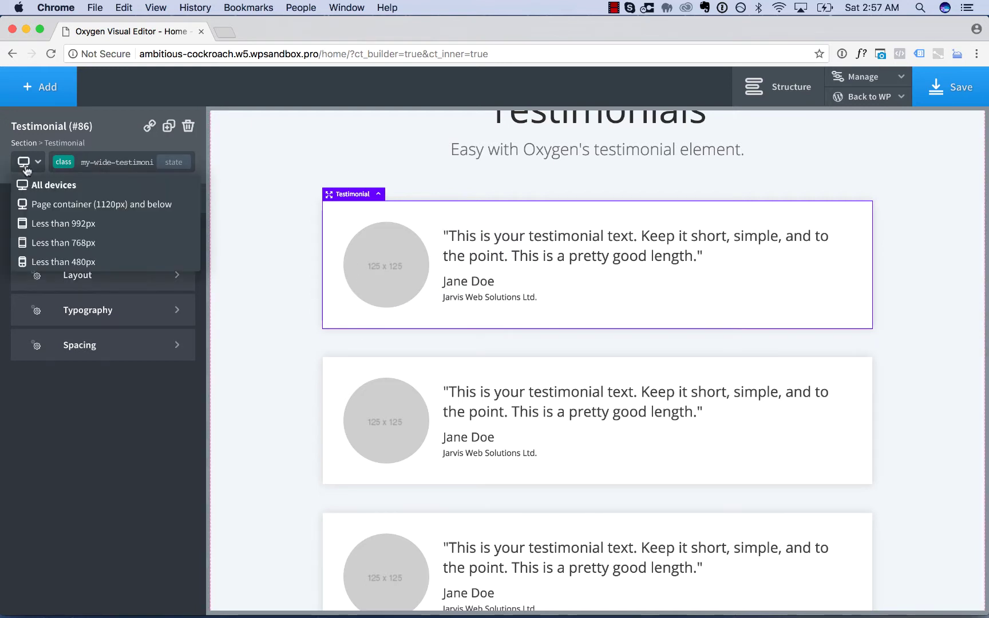
click(49, 262)
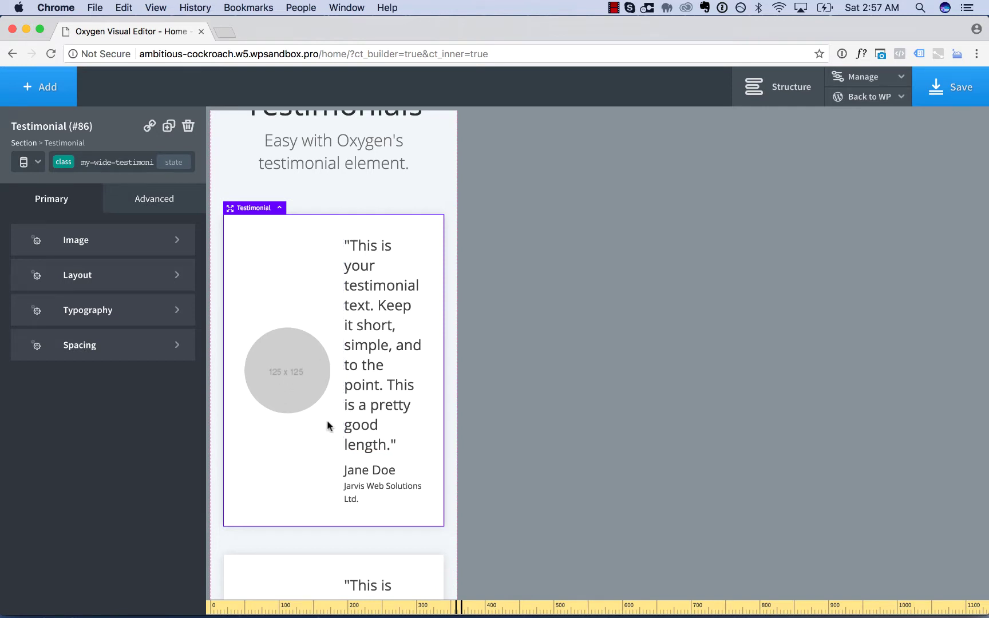
click(110, 274)
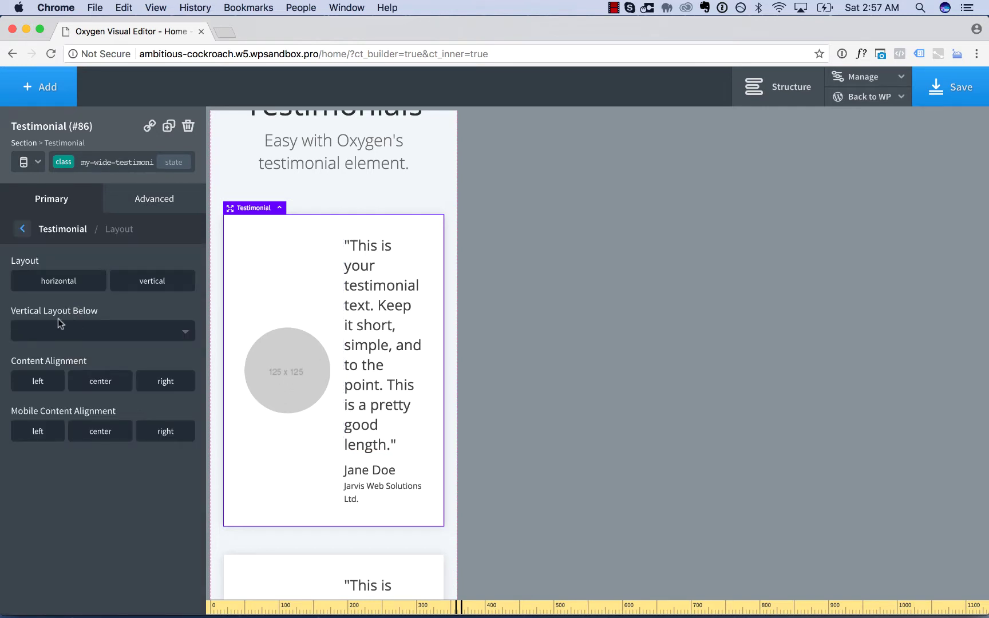
click(77, 330)
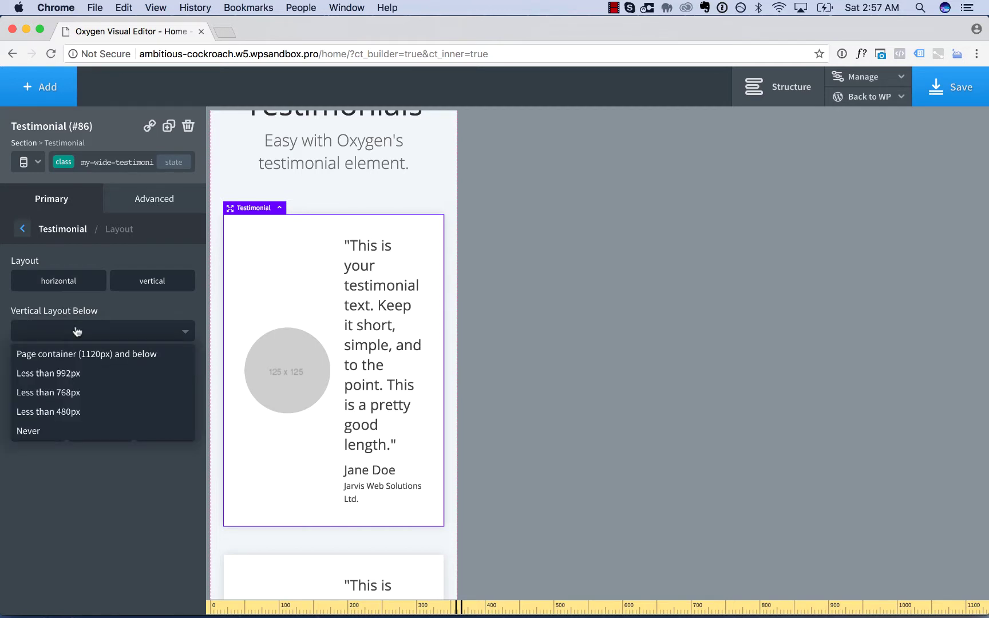
click(76, 331)
- Step through the desktop, 1120px and 992px previews, ending on the under-768px preview
click(37, 166)
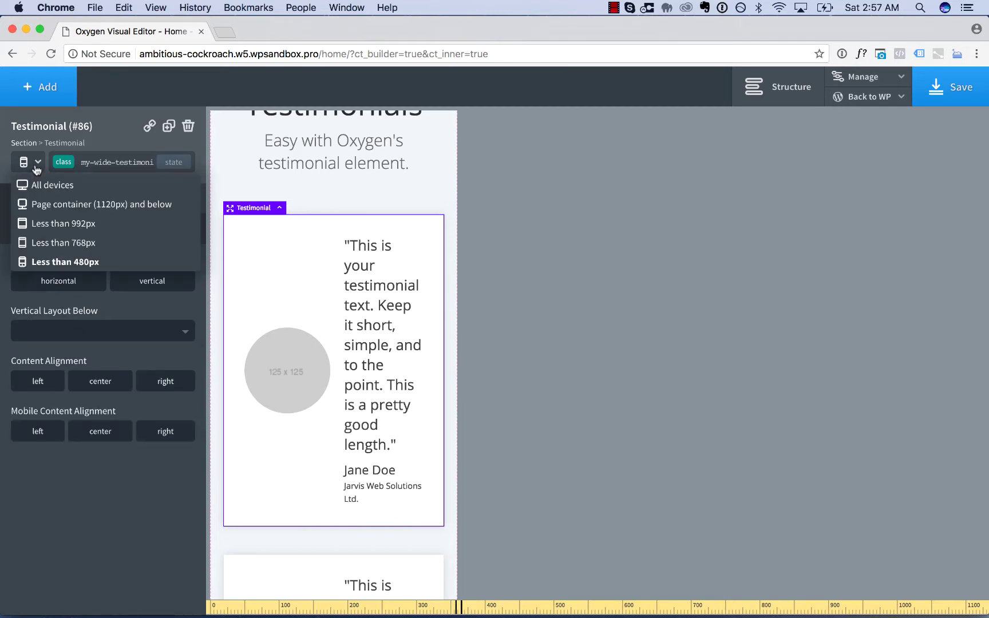
click(44, 186)
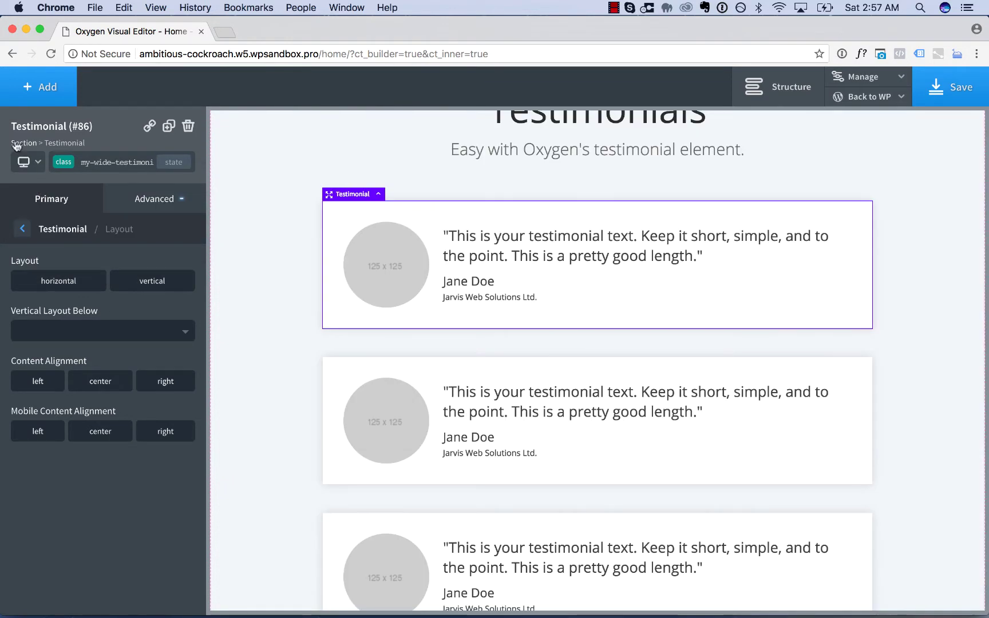
click(23, 163)
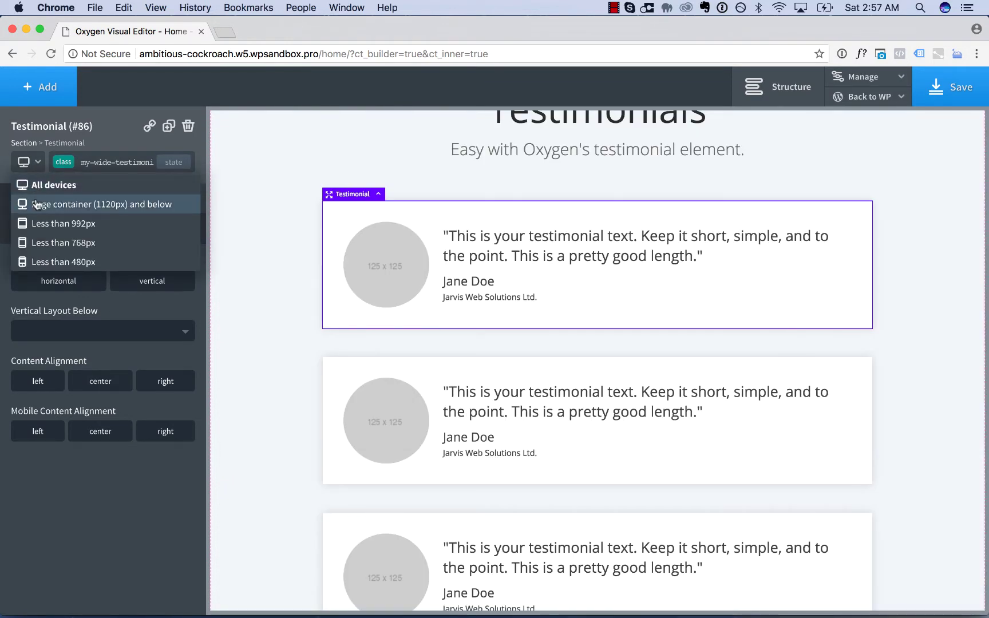
click(37, 204)
click(23, 163)
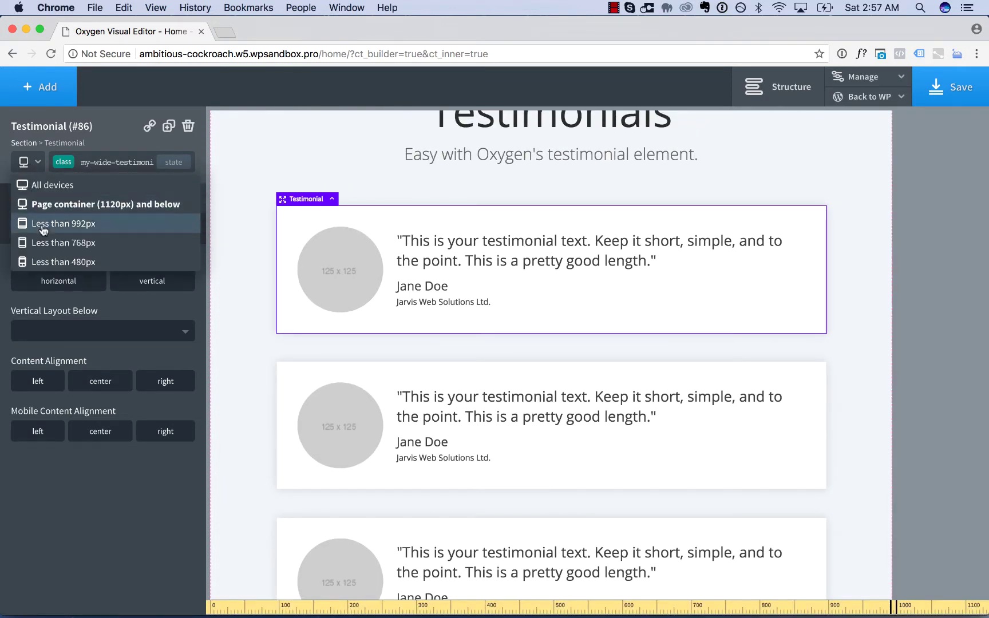
click(43, 230)
click(23, 163)
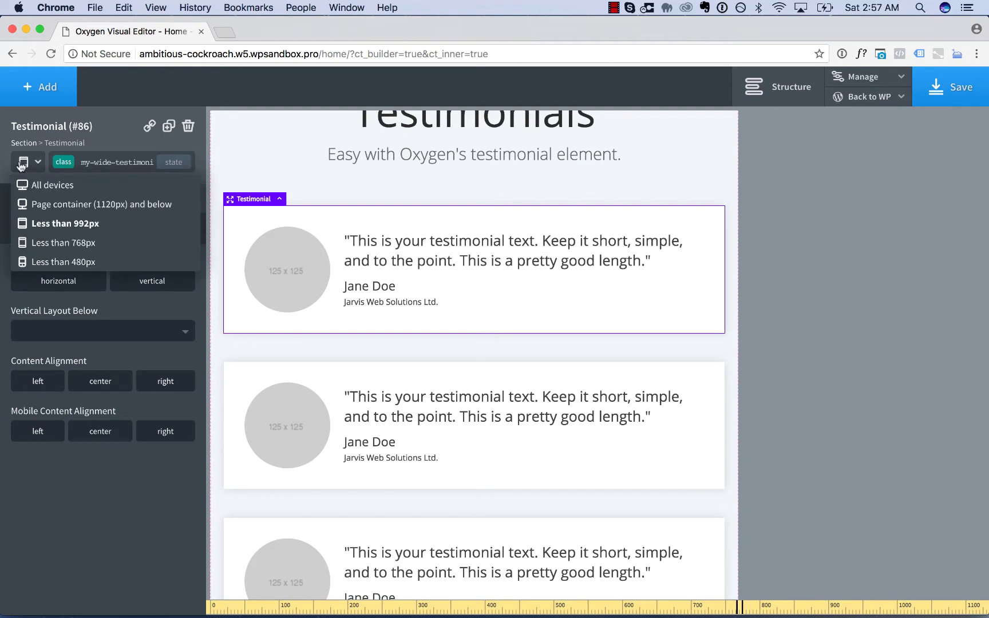
click(41, 245)
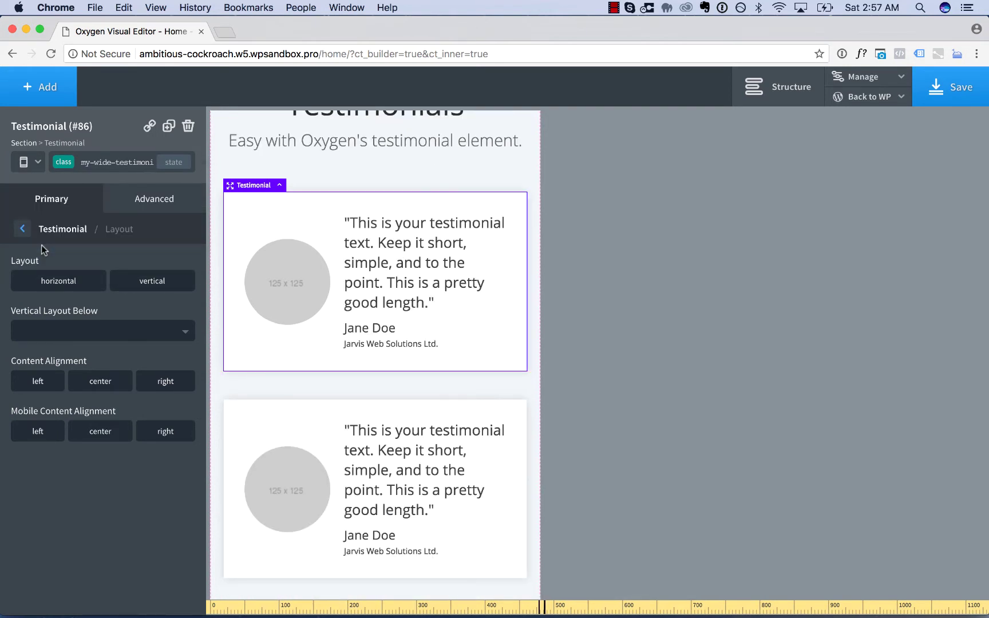
- Set Vertical Layout Below to 'Less than 768px' and center the mobile content alignment
click(88, 332)
click(90, 393)
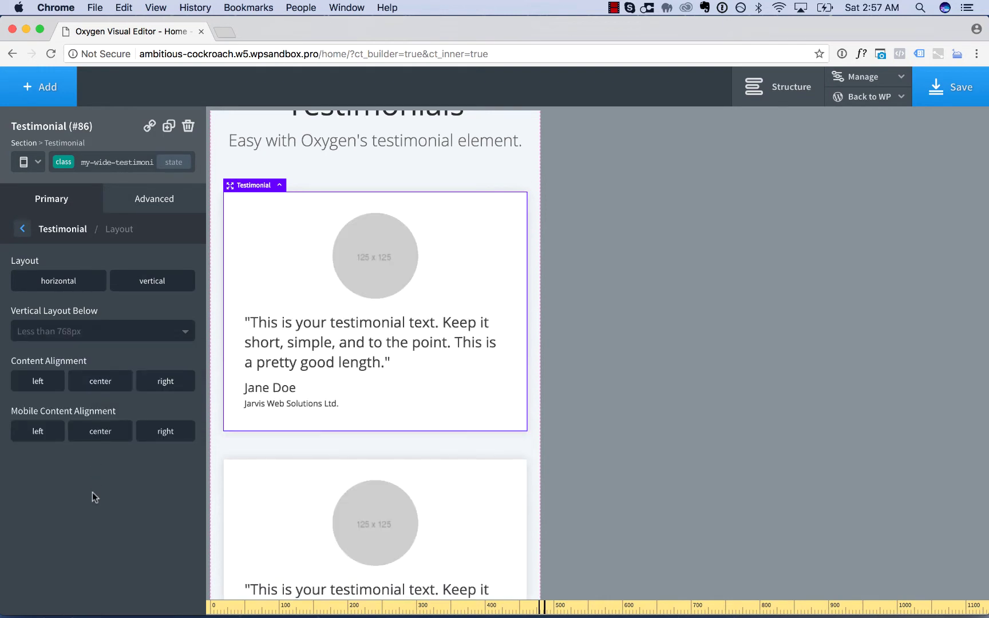
click(100, 434)
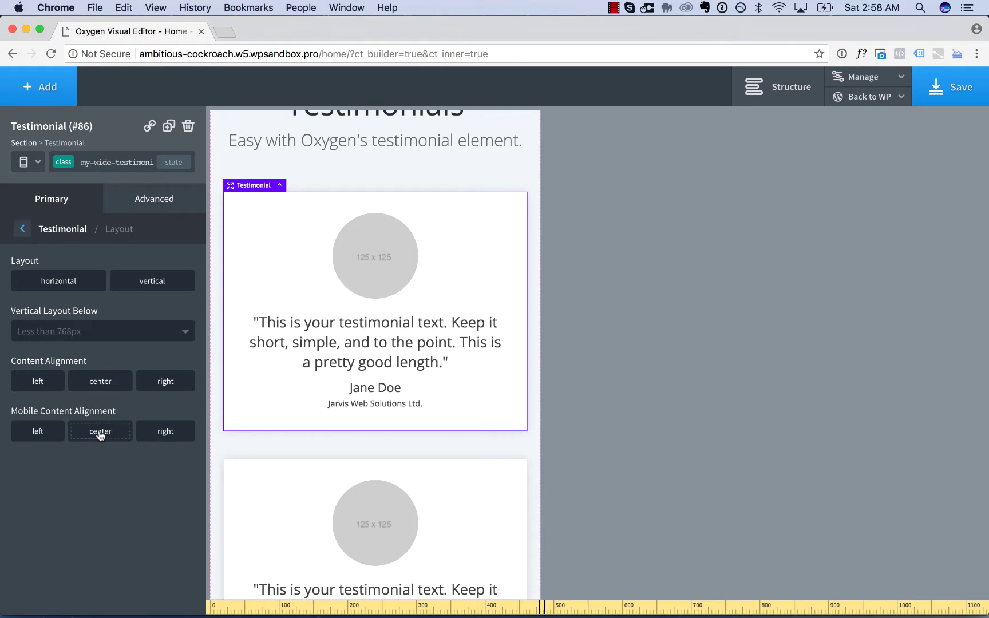
- Check the desktop, 1120px, 992px, 768px and 480px previews, returning to desktop
click(29, 163)
click(33, 184)
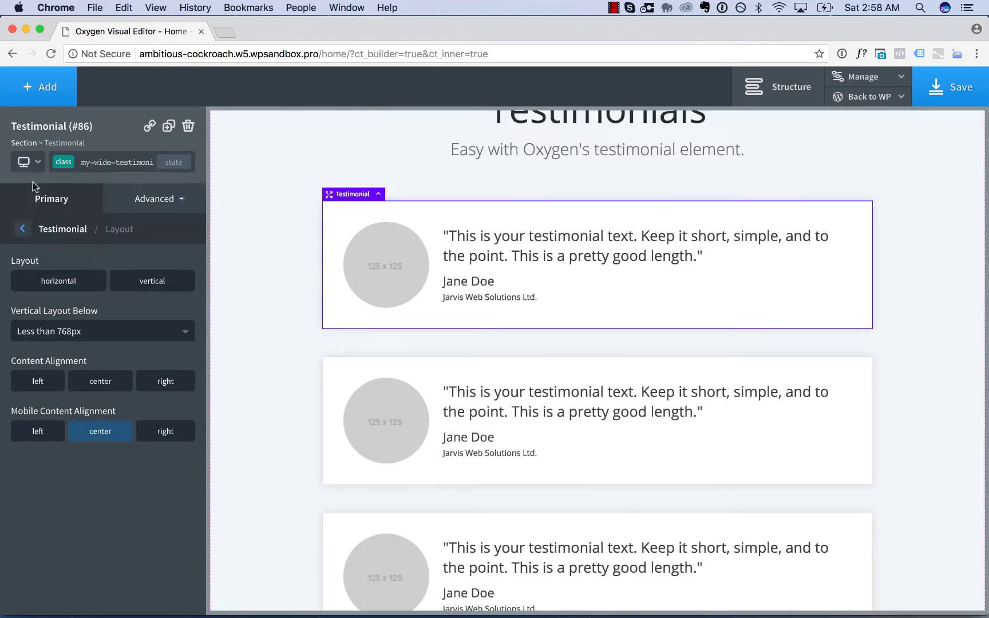
click(26, 163)
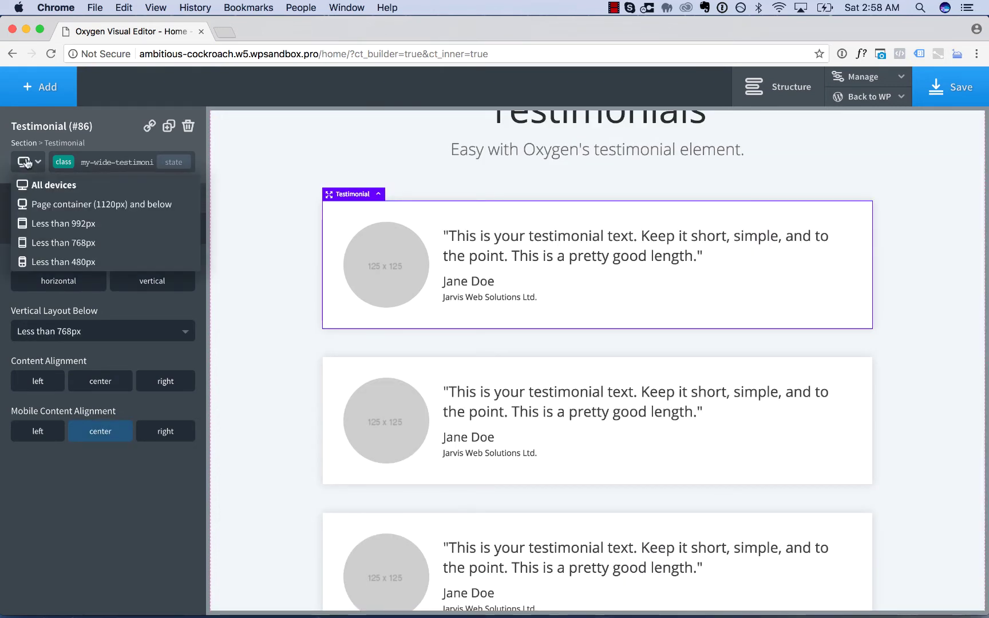
click(26, 204)
click(26, 163)
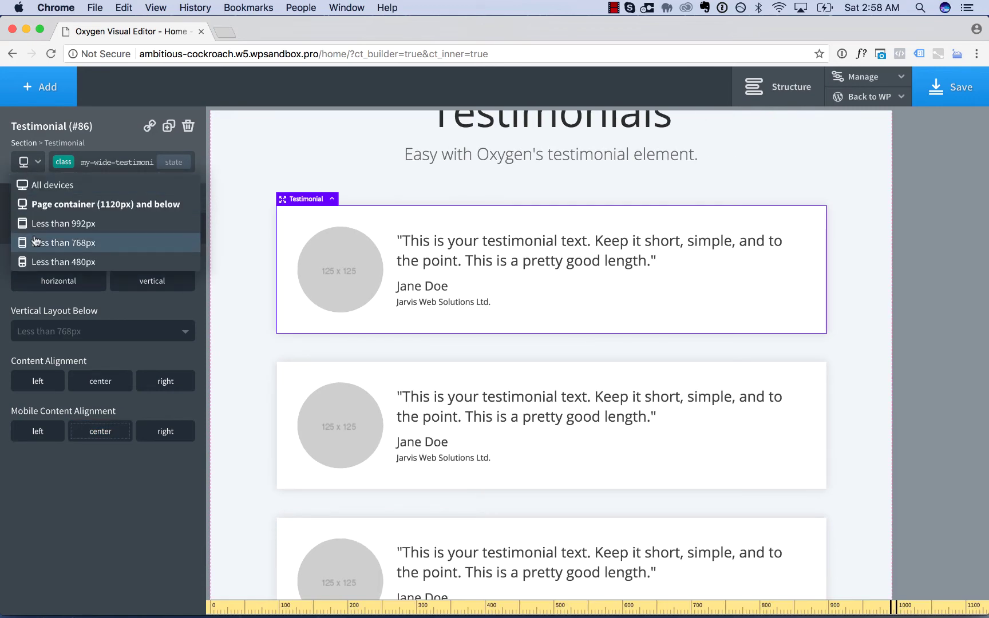
click(34, 224)
click(26, 163)
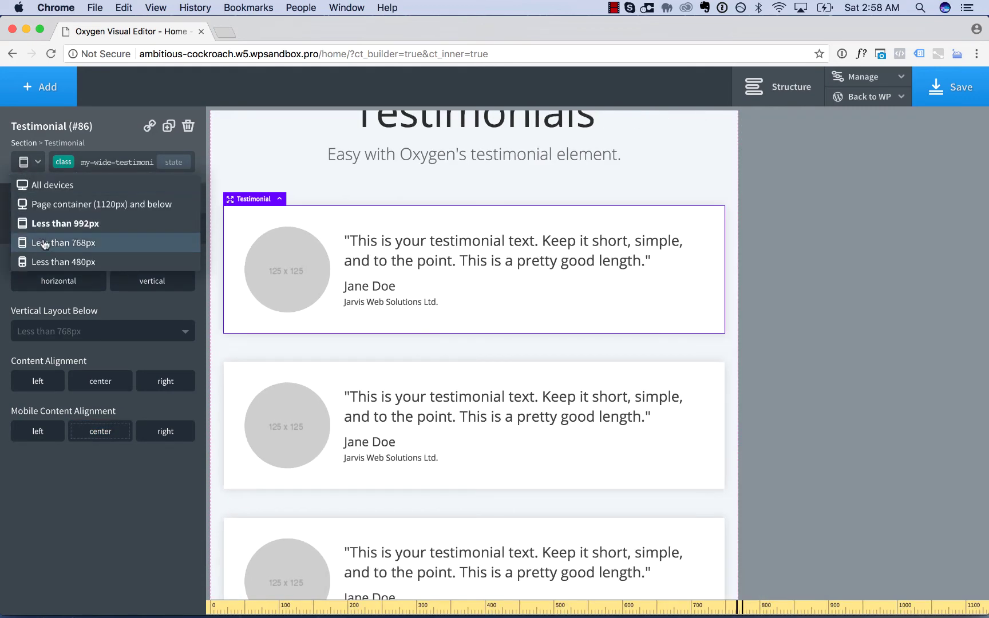
click(45, 243)
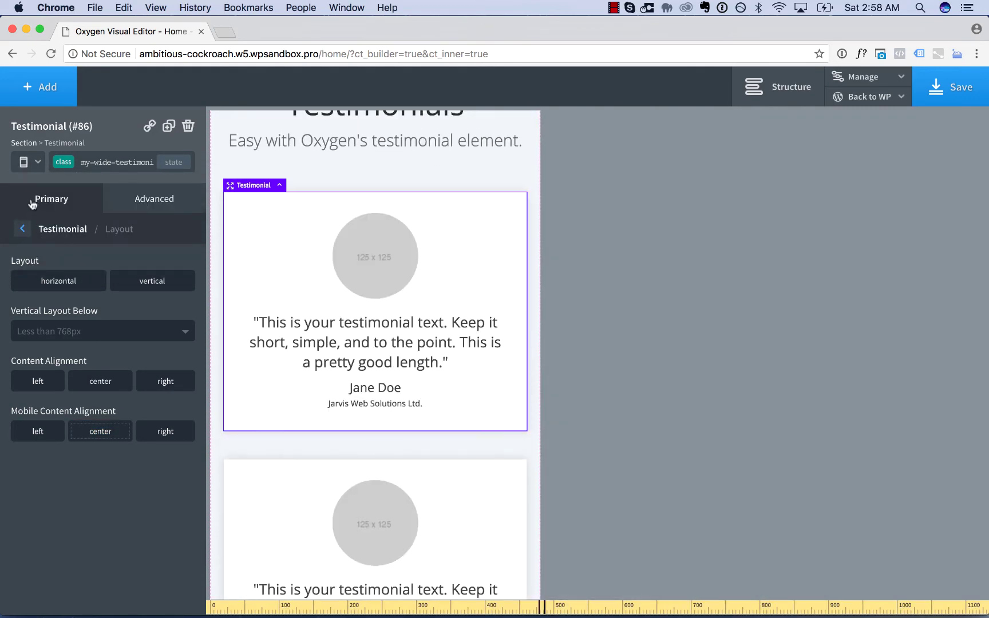
click(24, 163)
click(40, 261)
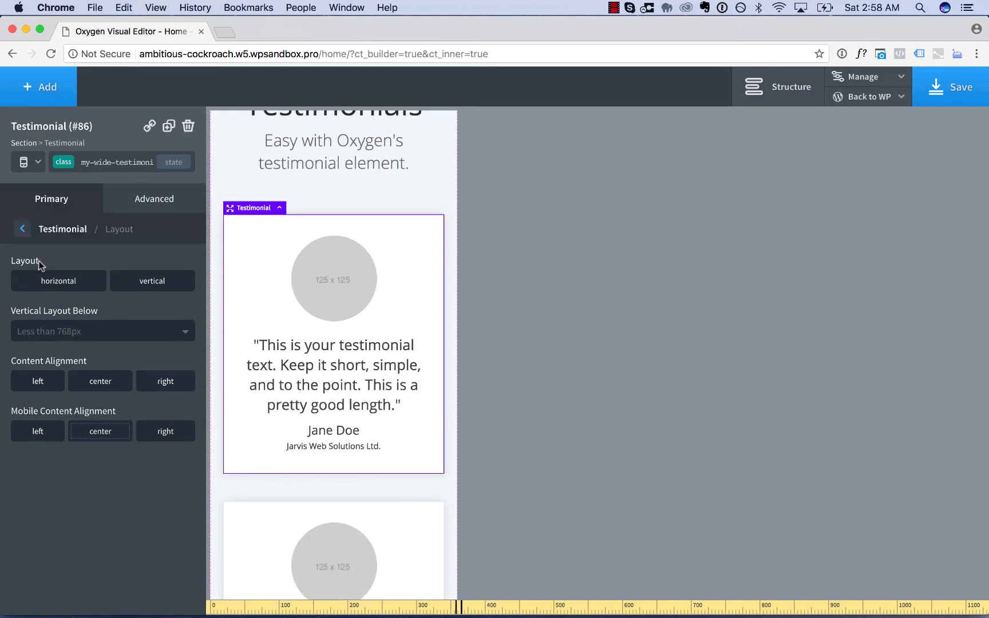
click(24, 163)
click(31, 182)
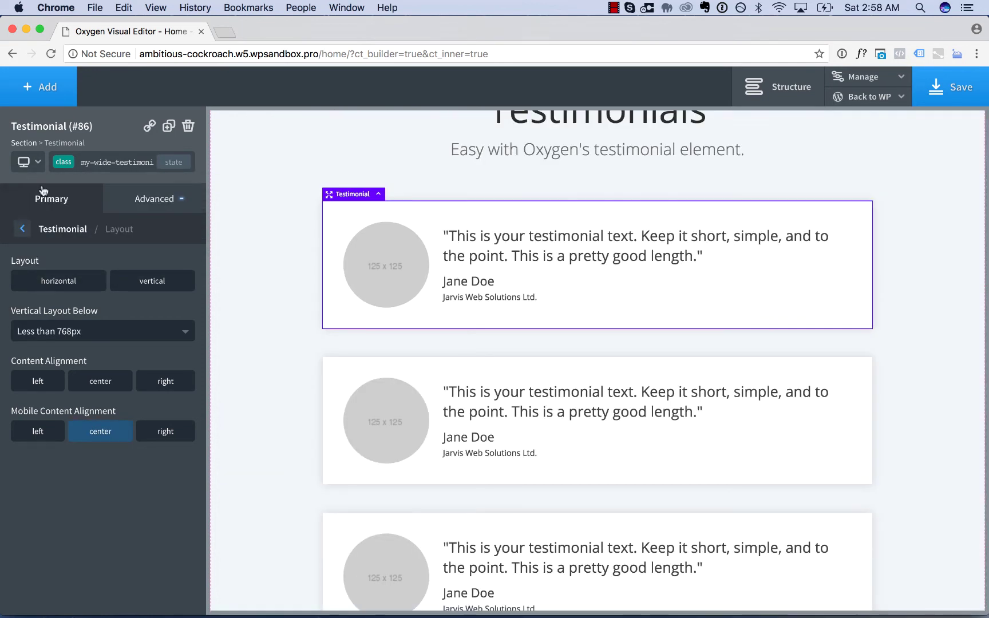
- Select the Testimonials One Column section and scroll up to its Testimonials heading
click(243, 320)
scroll(244, 321, up, 3)
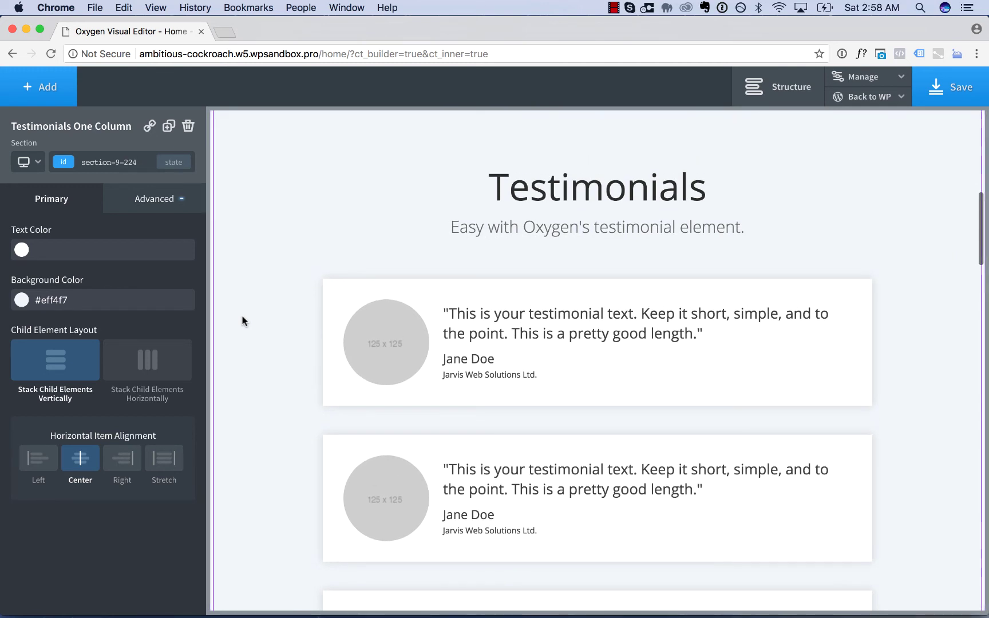